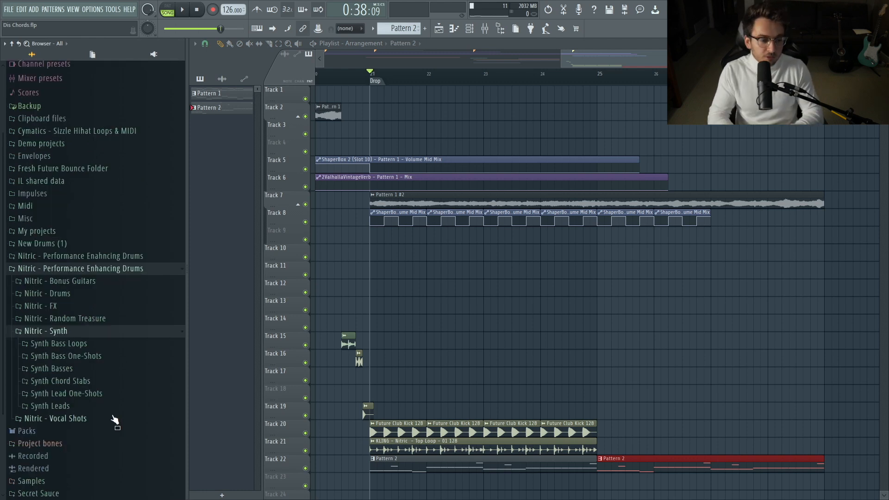
Place the Riptide Synth Shot 02 G sample from the Synth Lead One-Shots folder on Track 24 and open its channel settings
left_click(145, 394)
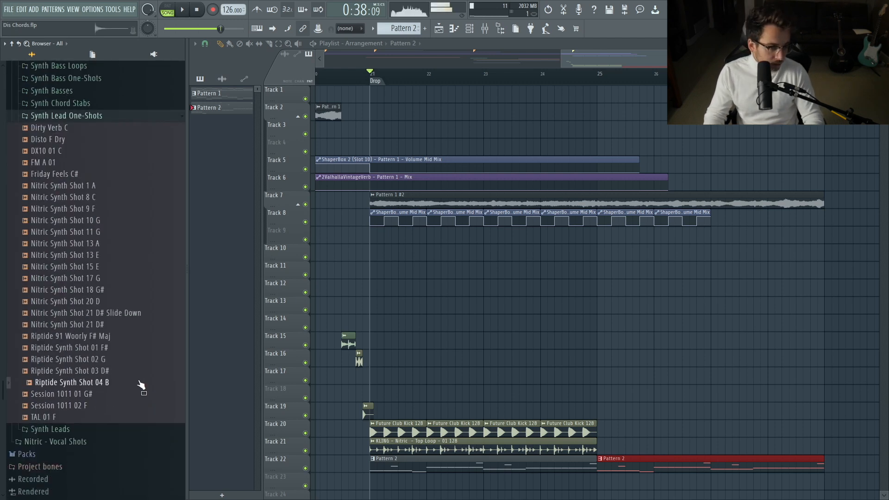
left_click_drag(141, 359, 451, 486)
scroll(709, 347, "down", 1)
double_click(450, 486)
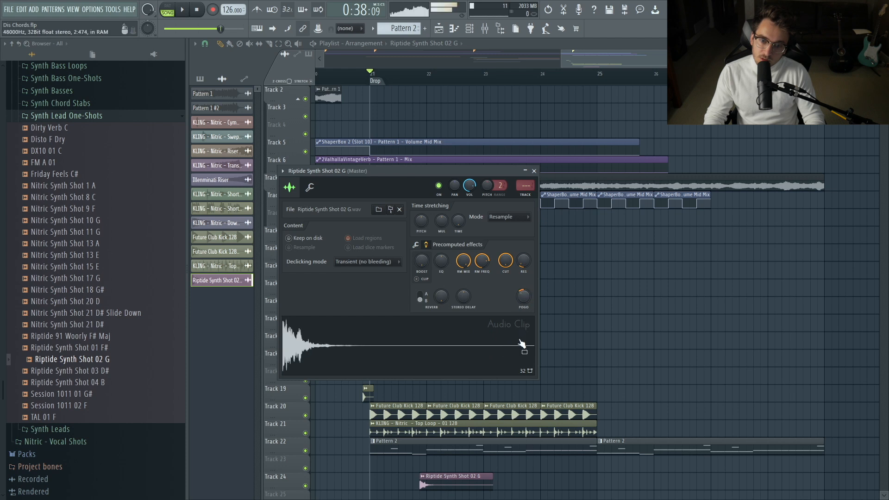
Lower the Riptide Synth Shot 02 G sample's Pogo effect, reset it to its default and close the channel settings
left_click_drag(523, 297, 523, 311)
left_click(522, 346)
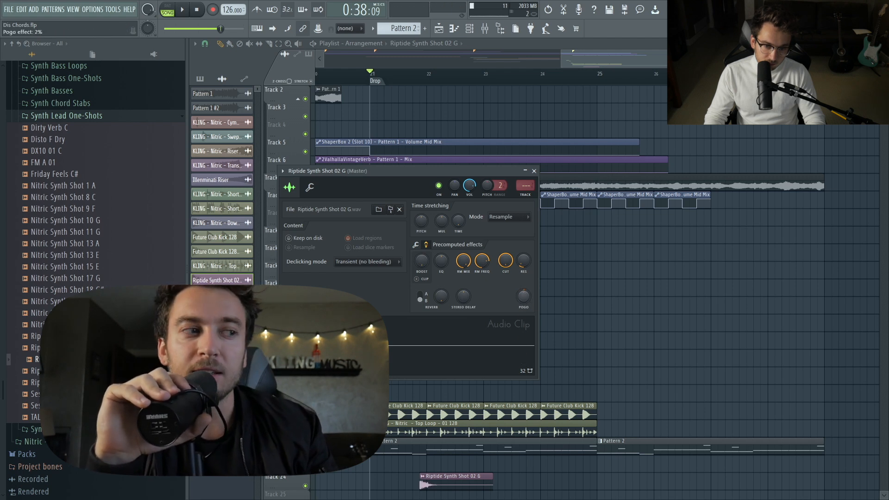
right_click(523, 300)
left_click(533, 306)
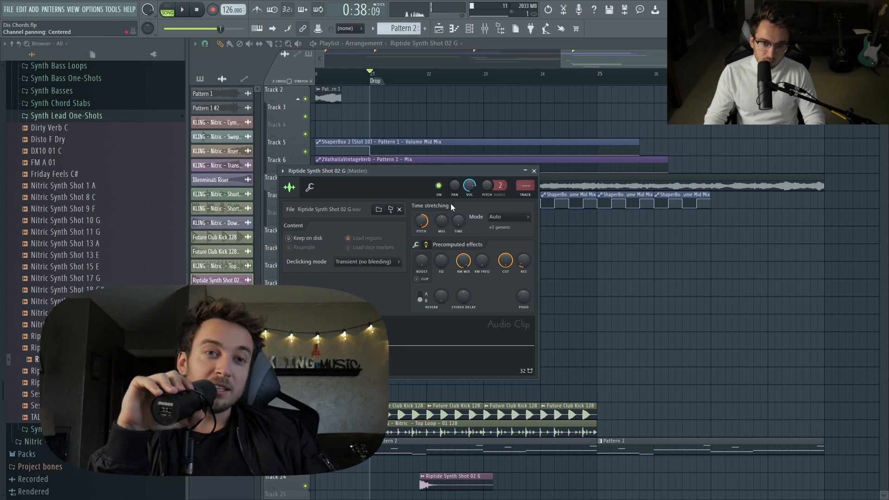
left_click(534, 170)
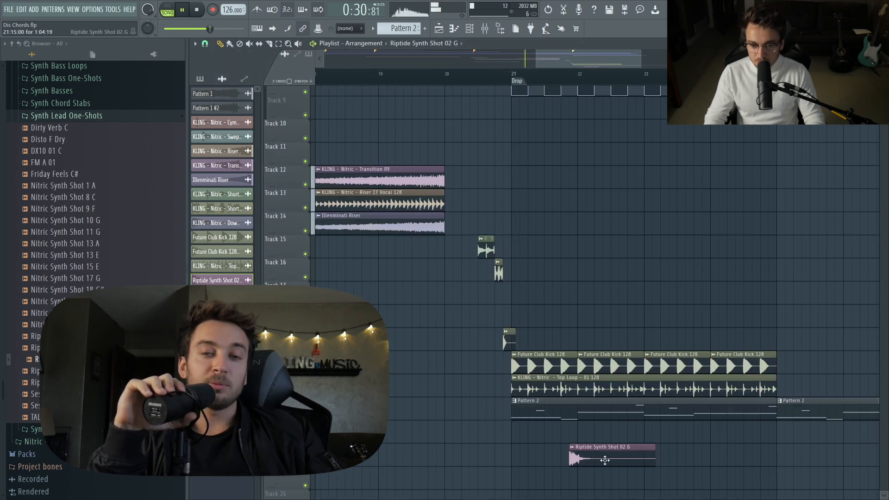
Align the Riptide Synth Shot 02 G clips on Track 24 with the start of the drop and play them back
left_click_drag(605, 460, 550, 460)
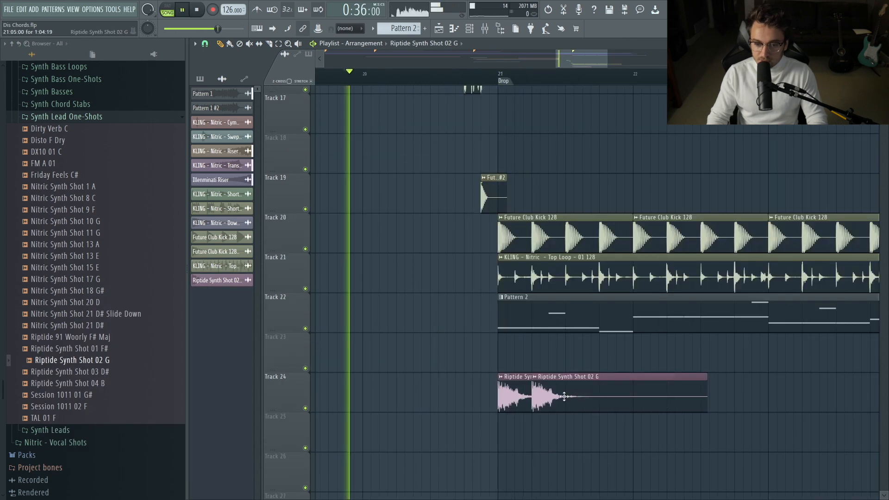
double_click(619, 389)
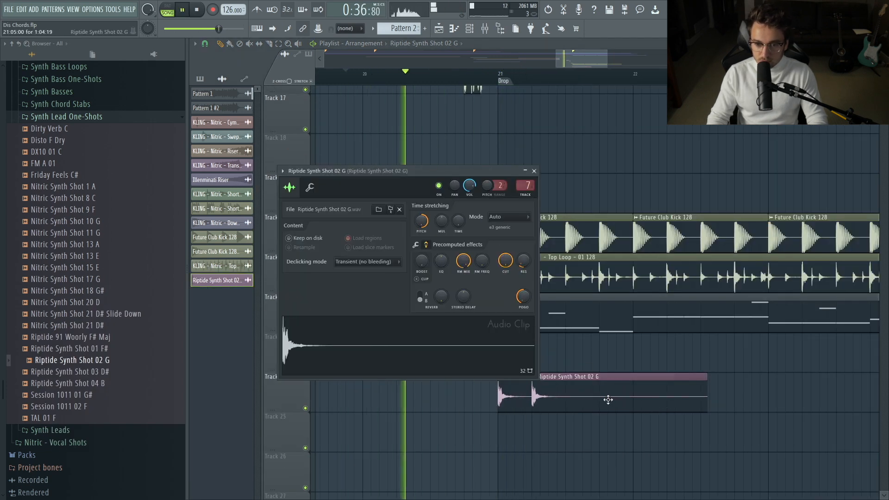
mouse_move(608, 400)
left_mouse_down()
mouse_move(675, 393)
mouse_move(621, 397)
left_mouse_up()
right_click(608, 398)
scroll(654, 397, "up", 3)
left_click_drag(707, 352, 714, 354)
key("space")
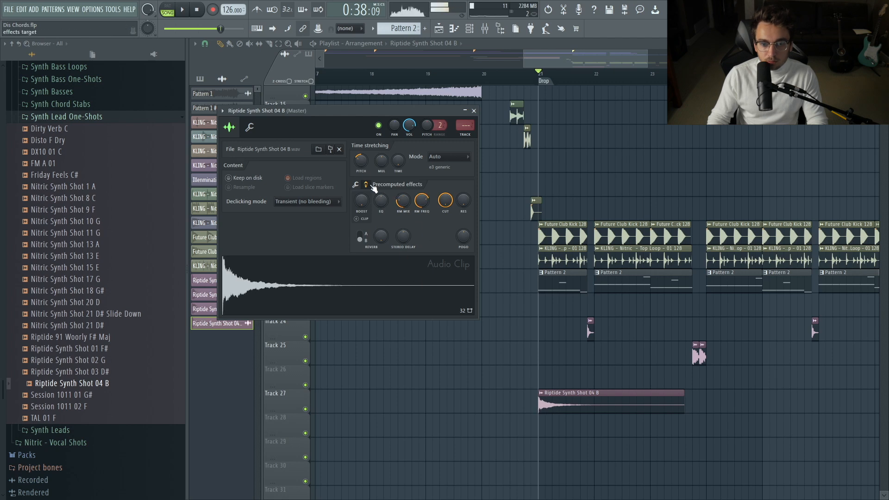
Slice the Riptide Synth Shot 04 B clip on Track 27 after four steps and delete its tail
left_click_drag(489, 291, 671, 464)
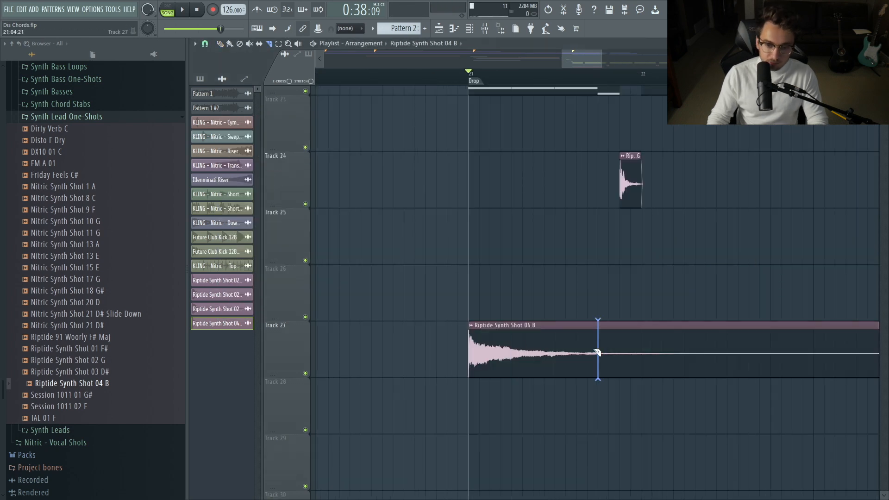
left_click(515, 372)
key("p")
right_click(570, 333)
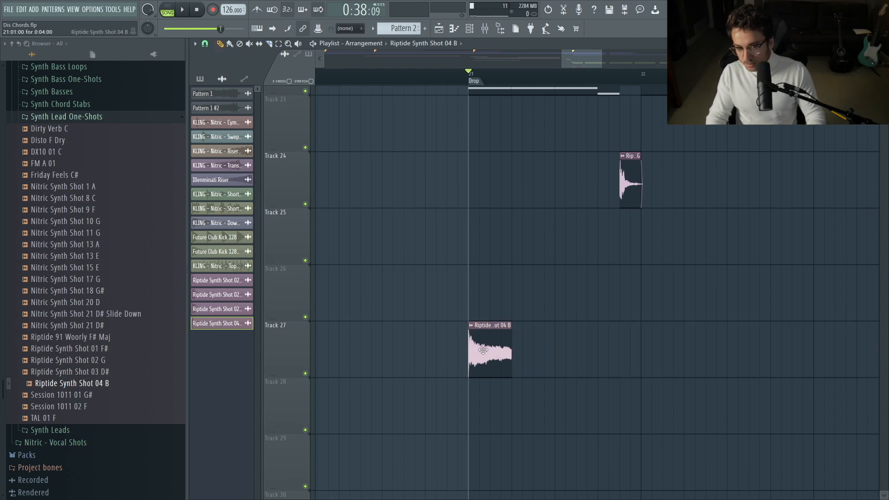
Set the declicking mode of the Riptide Synth Shot 04 B channel to Transient (bleeding)
double_click(483, 350)
left_click(304, 204)
left_click(308, 220)
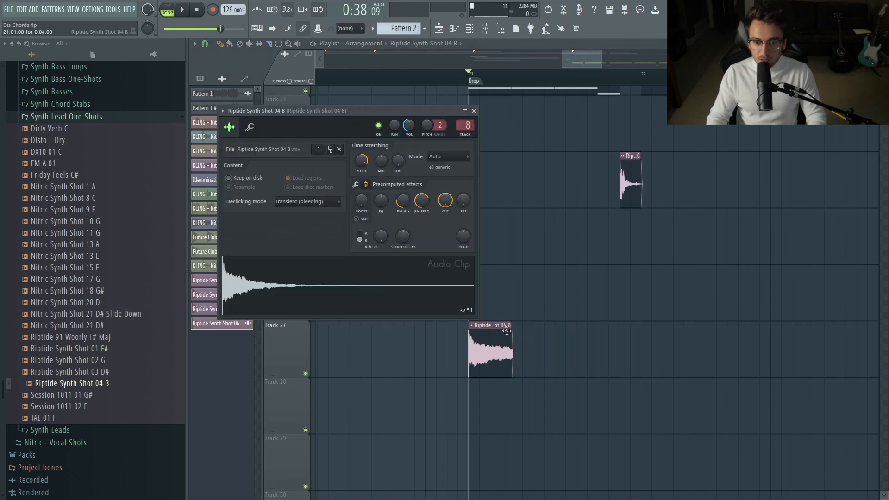
Shorten the Riptide Synth Shot 04 B clip to about one step and repeat it as a row of four clips
left_click_drag(506, 331, 479, 353)
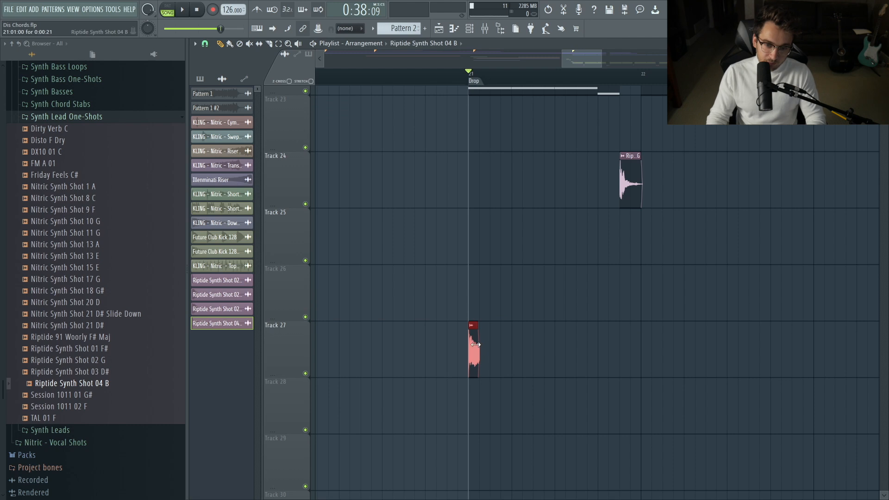
key("ctrl+b")
key("space")
key("space")
double_click(496, 359)
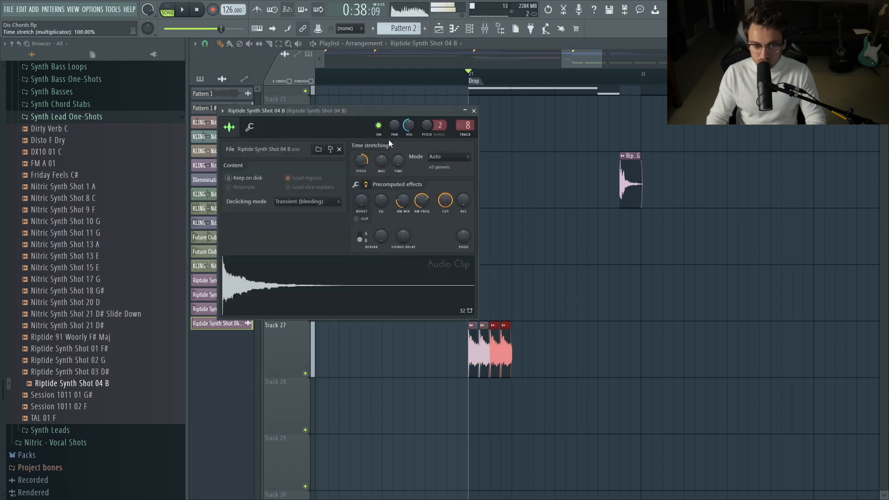
left_click(452, 437, "ctrl")
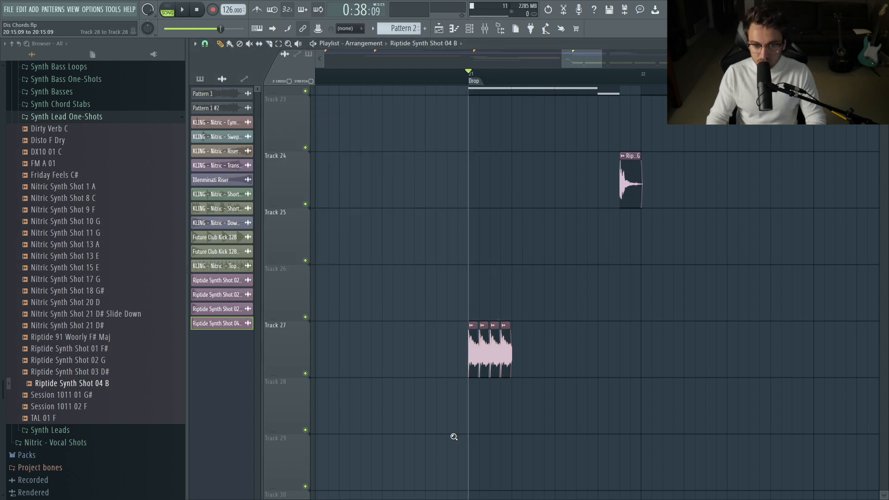
Trim the overlapping fourth clip on Track 27 to end where the next clip starts, and play the rhythm
left_click_drag(453, 436, 607, 227)
left_click(519, 328, "ctrl")
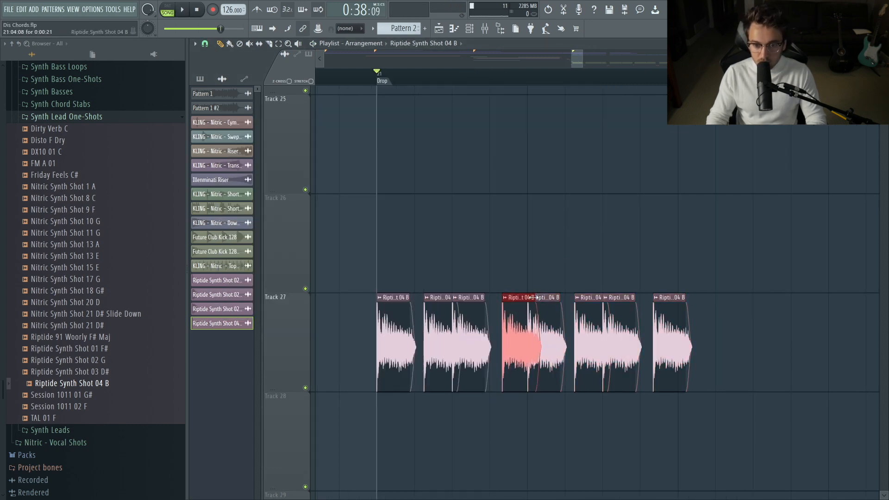
left_click_drag(535, 298, 528, 297)
key("space")
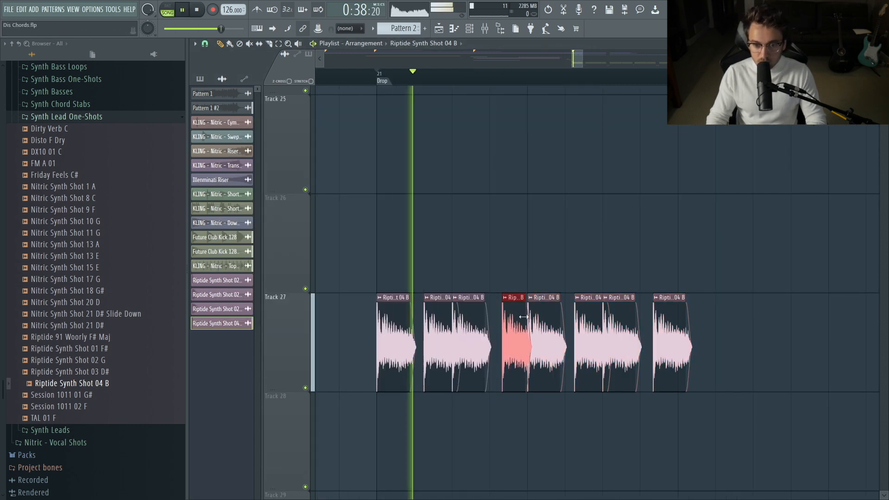
key("space")
Duplicate the clips after the first one on Track 27 to extend the rhythm, and return the playhead to bar 21
left_click_drag(741, 343, 388, 387)
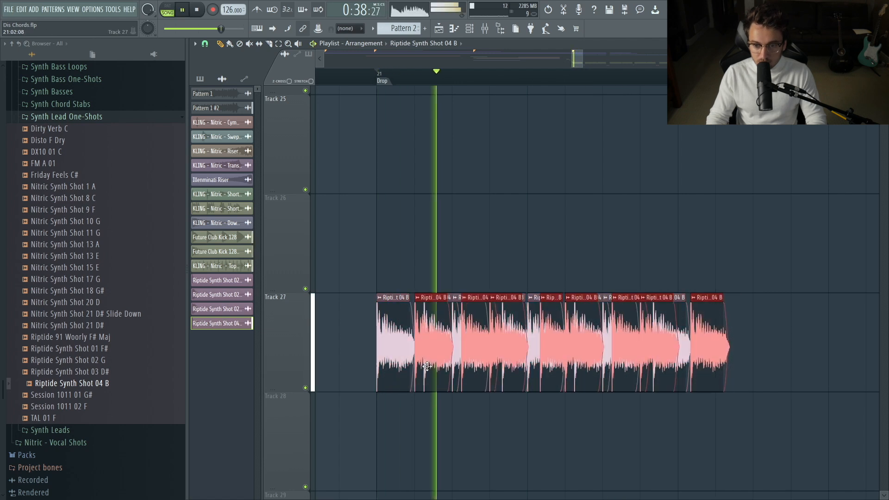
scroll(691, 371, "up", 2)
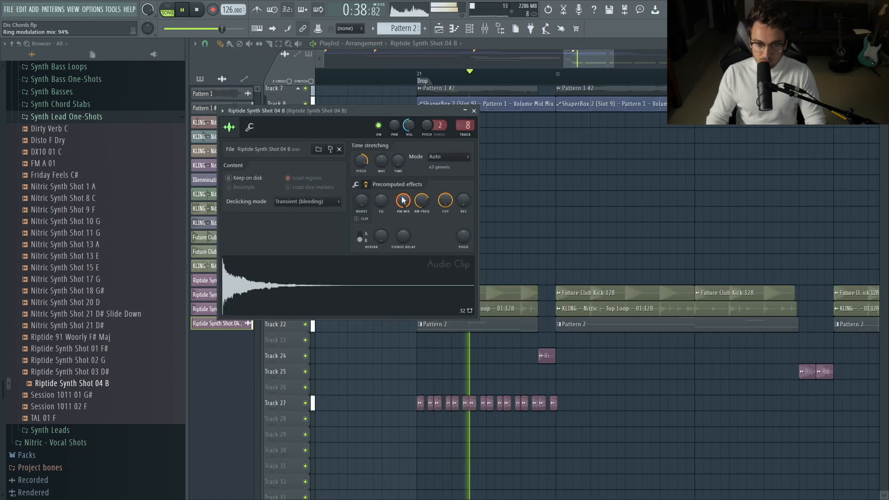
left_click(420, 74)
key("F5")
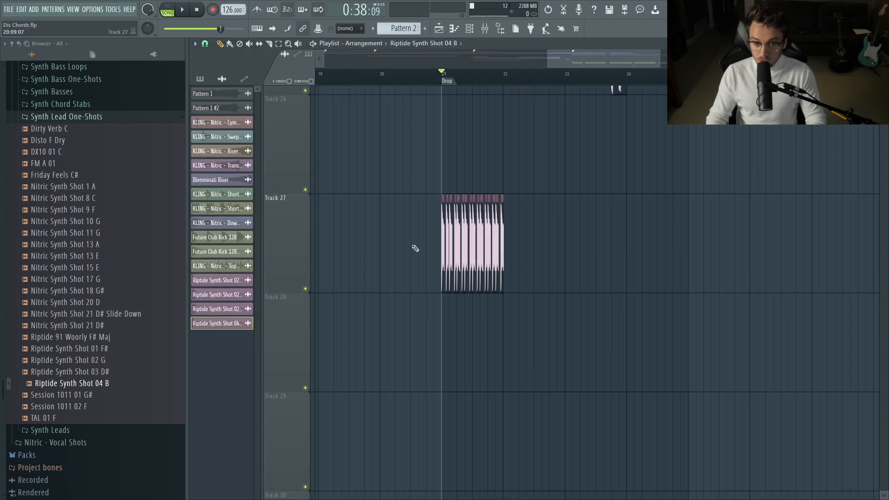
Raise the Riptide Synth Shot 04 B channel's pitch range to 12 and create an automation clip for its channel pitch
left_click_drag(336, 94, 488, 392)
double_click(619, 286)
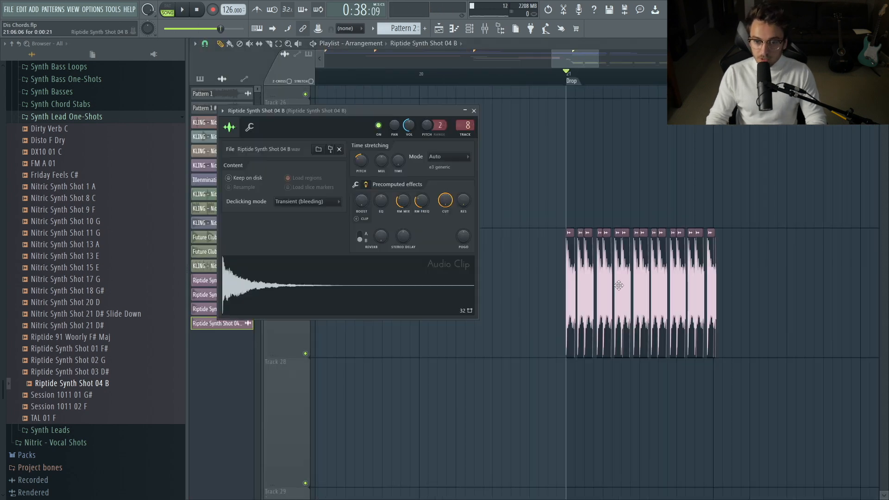
left_click_drag(434, 128, 434, 93)
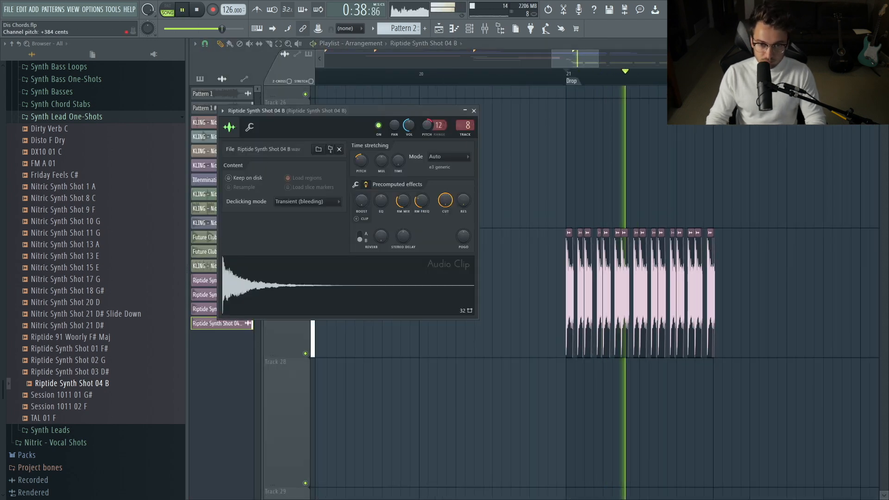
right_click(426, 125)
left_click(465, 193)
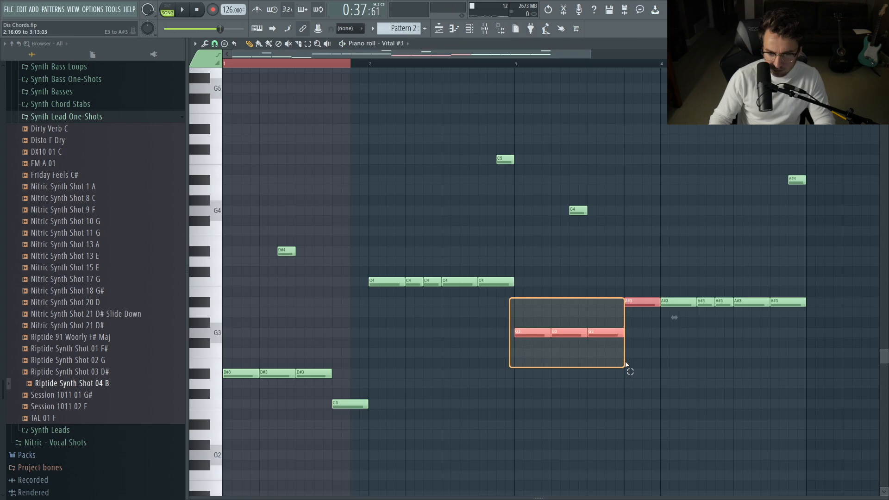
Select the three G3 notes at the start of bar 3 in Pattern 2's Vital #3 piano roll
left_click_drag(626, 366, 628, 366)
left_click_drag(639, 327, 500, 357)
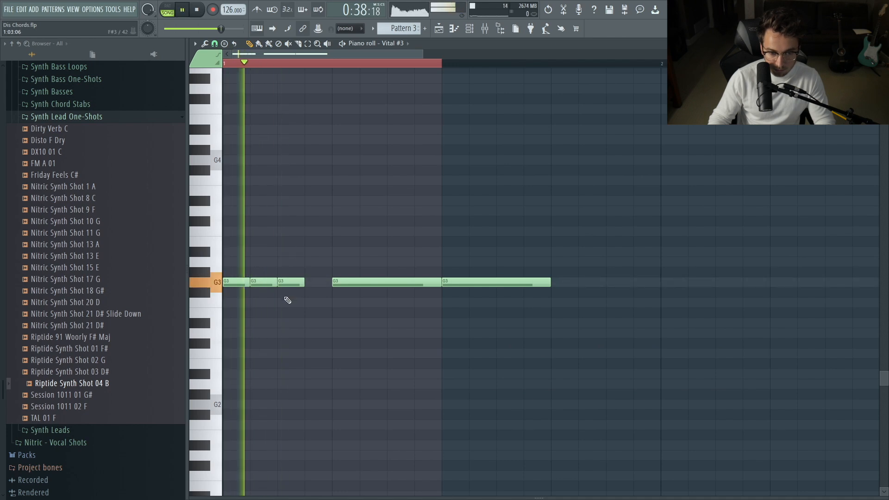
Fill the first eight steps of Pattern 3 with one-step G3 notes and delete the two long G3 notes
left_click(310, 283)
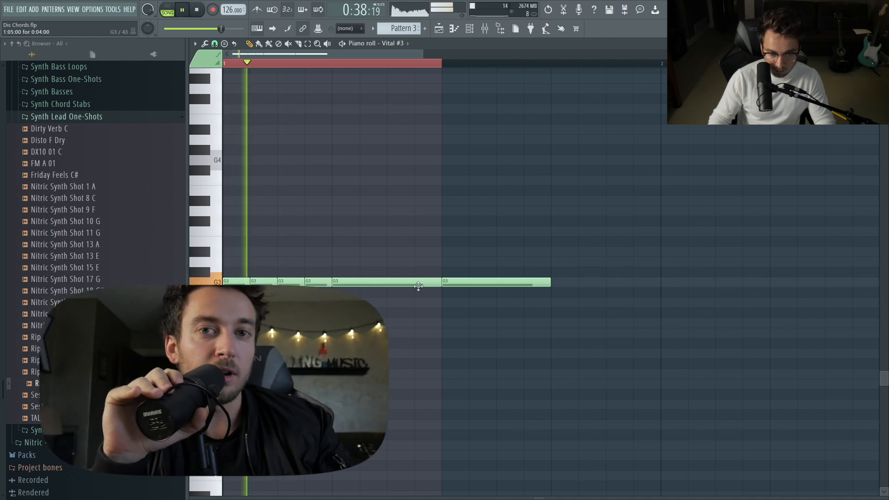
right_click(377, 284)
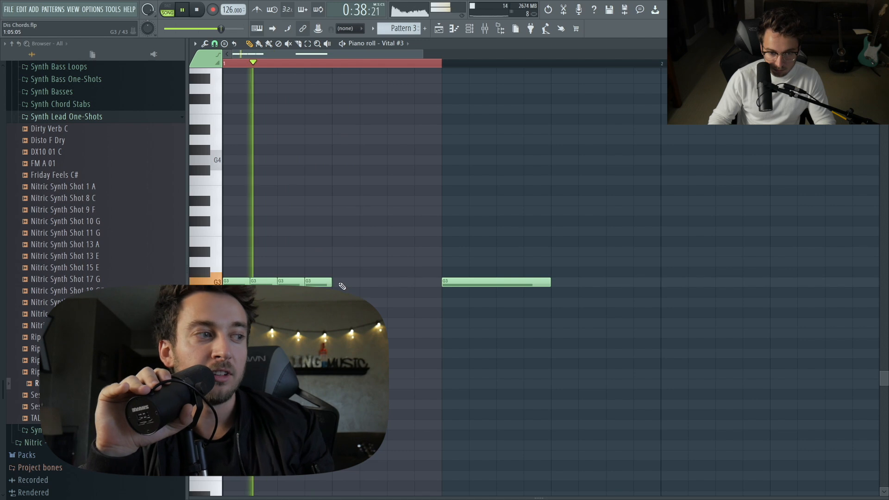
left_click(341, 283)
key("space")
key("space")
left_click(371, 283)
left_click(398, 284)
left_click(426, 283)
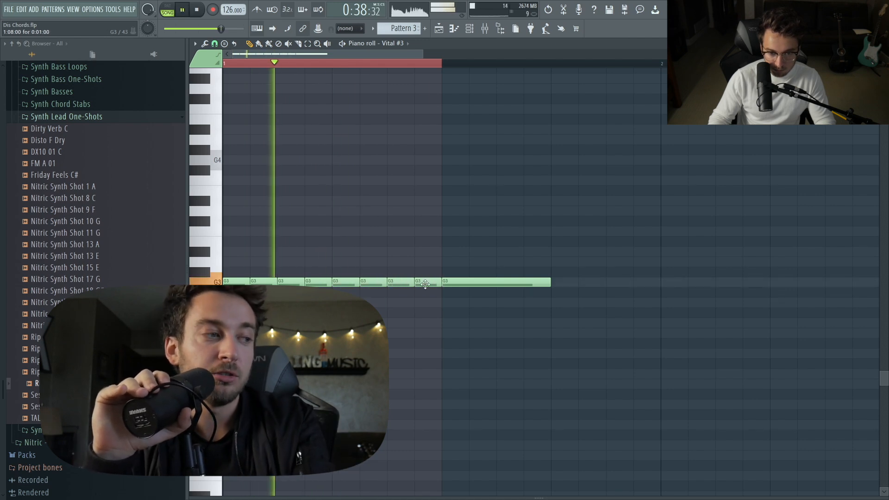
right_click(487, 281)
Return to the playlist, zoom to the edited clips and play back the arrangement
key("space")
key("F5")
right_click(524, 380, "ctrl")
key("space")
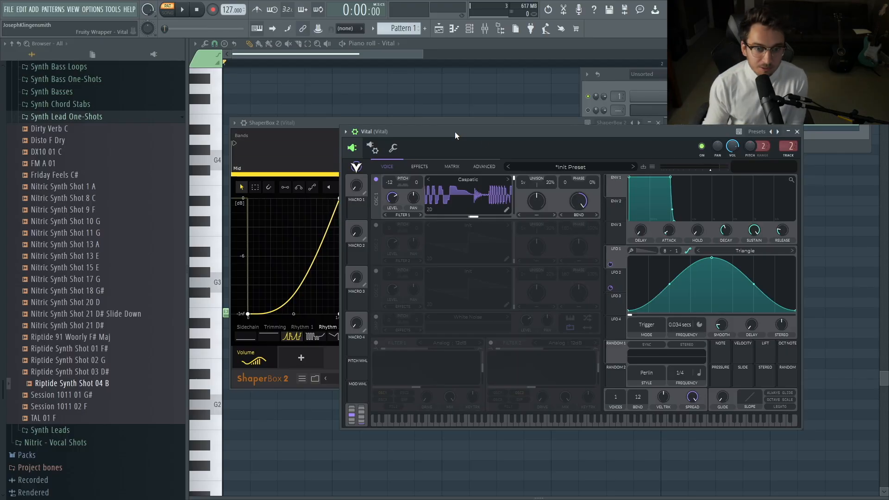
Move the Vital window higher and play Pattern 1 to audition the bass patch
left_click_drag(483, 130, 482, 89)
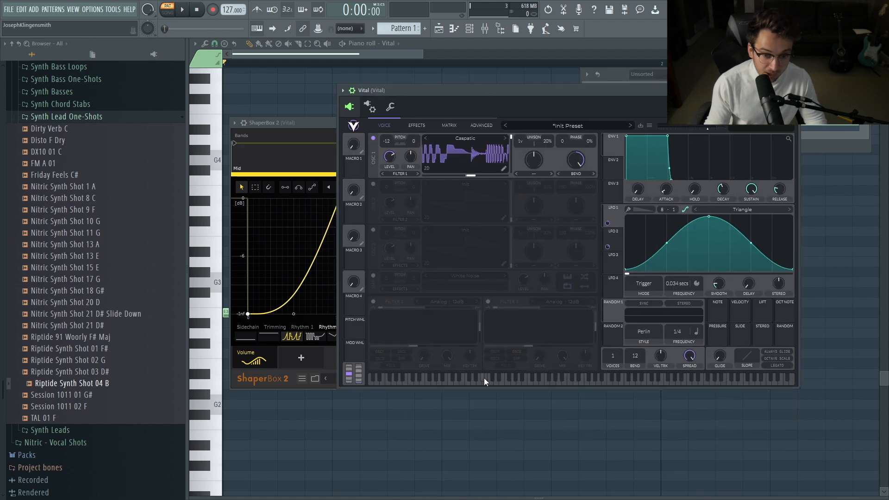
key("space")
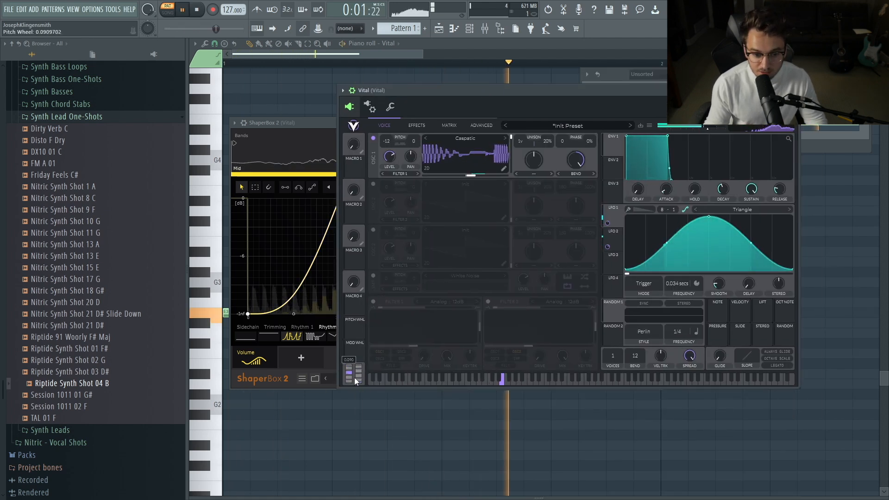
key("space")
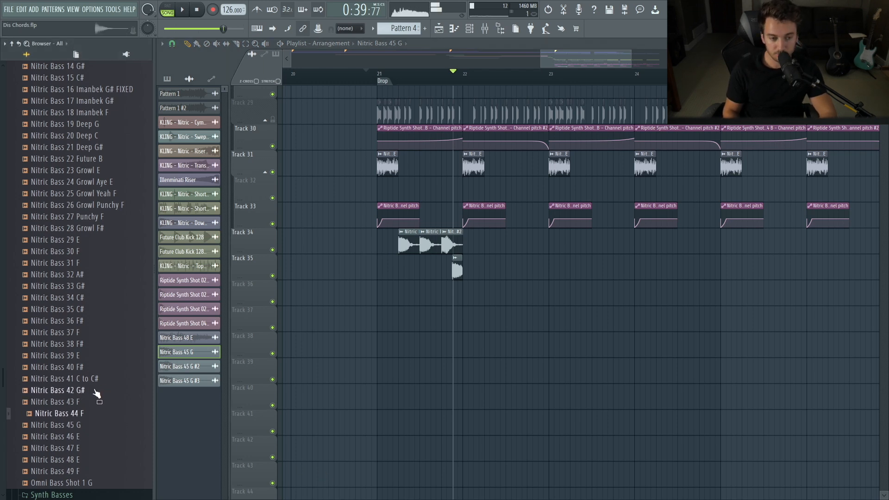
Play the drop while toggling solo on Track 34 to compare the bass shots
key("space")
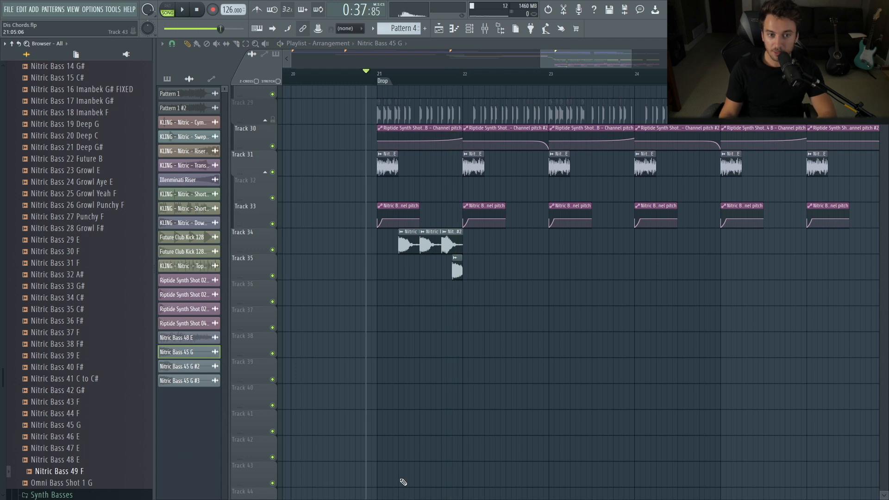
key("space")
key("space")
right_click(273, 250)
right_click(273, 251)
left_click(534, 297)
key("space")
Group Track 35 with the track above, toggle solo on the Track 34 group and play it back
right_click(257, 306)
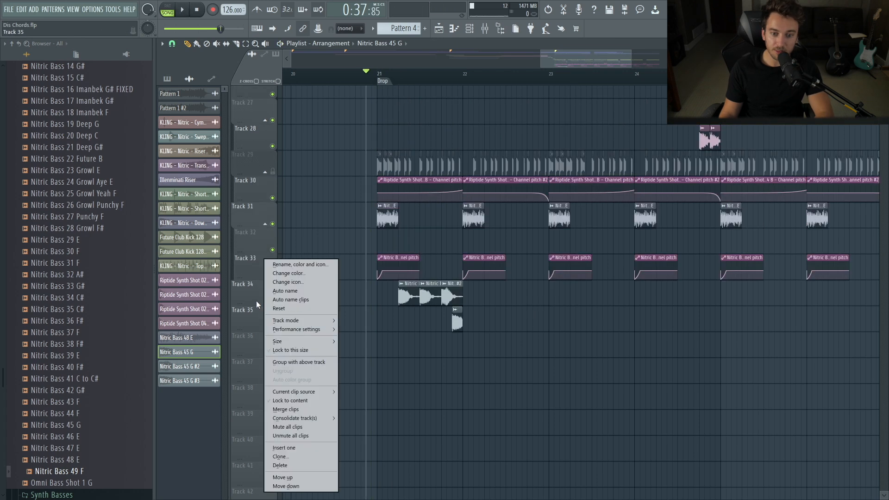
left_click(298, 363)
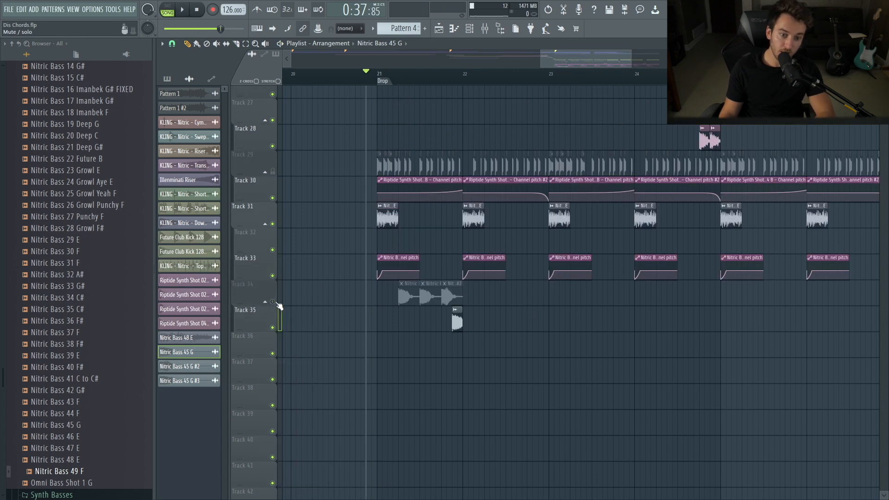
right_click(277, 303)
key("space")
key("space")
Play back the bass notes in bar 1 of Pattern 2's Vital #3 piano roll
key("space")
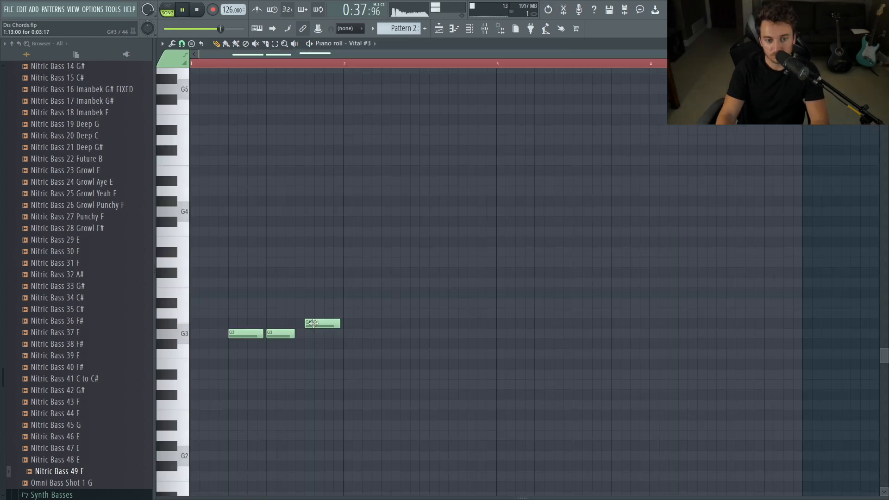
key("space")
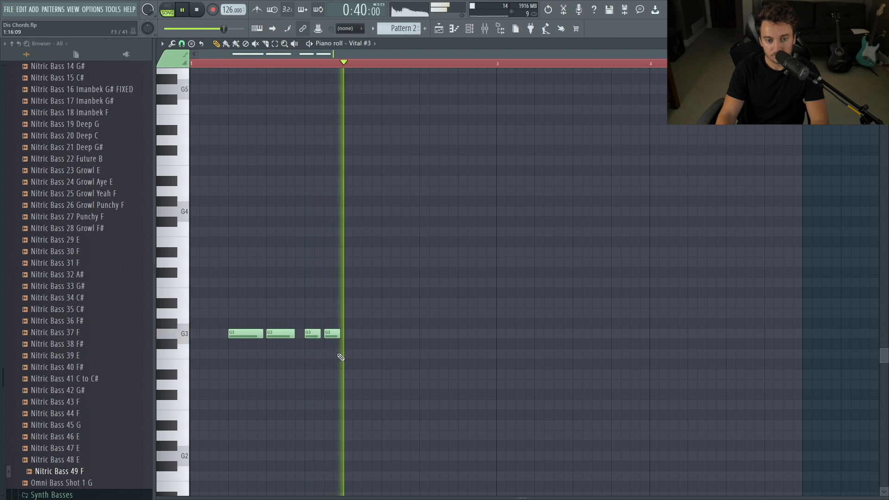
Play the drop from bar 21 and toggle Track 32 to check the Nitric Bass 45 G #4 chop in context
key("space")
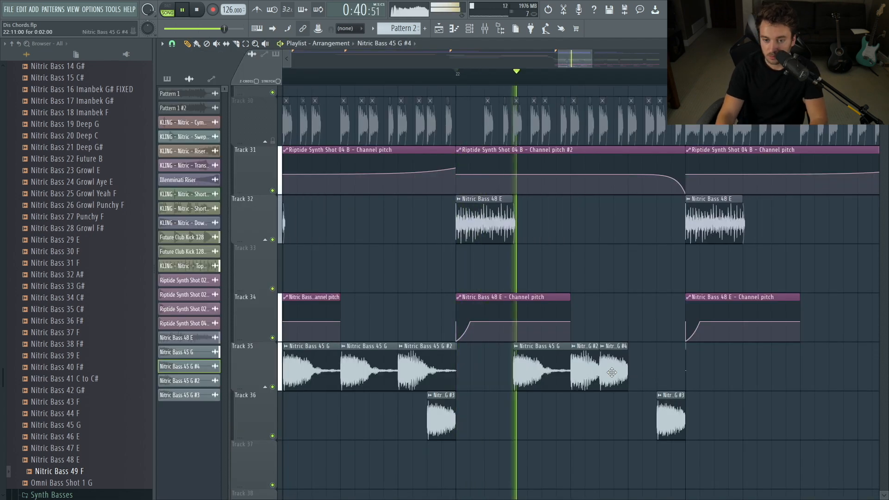
double_click(613, 371)
left_click(278, 202)
left_click(271, 237)
key("space")
key("space")
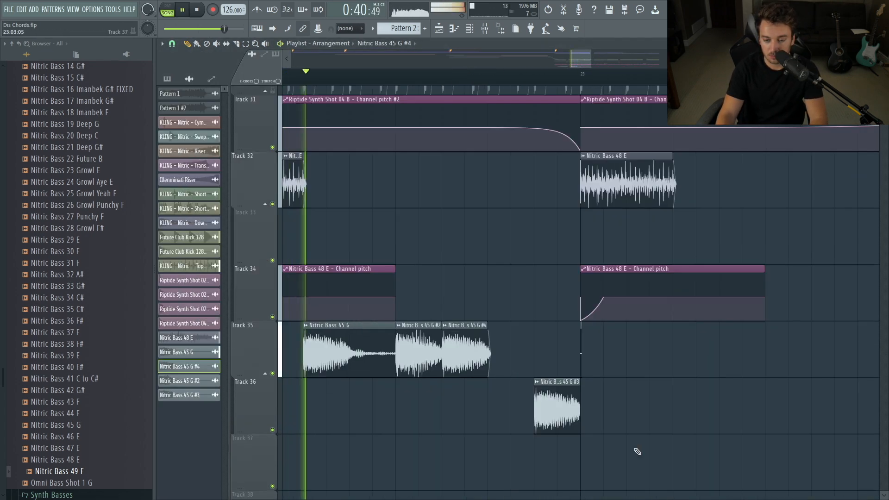
Set the declicking mode of the Nitric Bass 45 G #2 clip to Transient (bleeding) and play it back
scroll(574, 424, "up", 5)
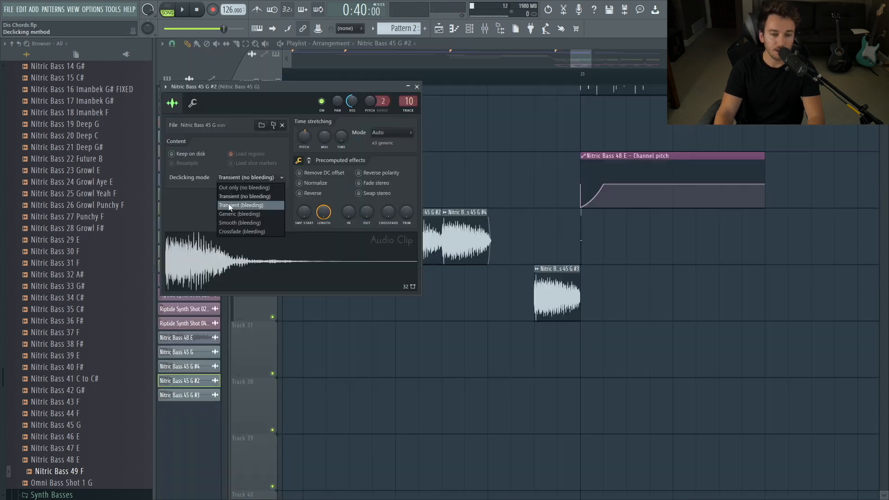
left_click(229, 205)
left_click(416, 86)
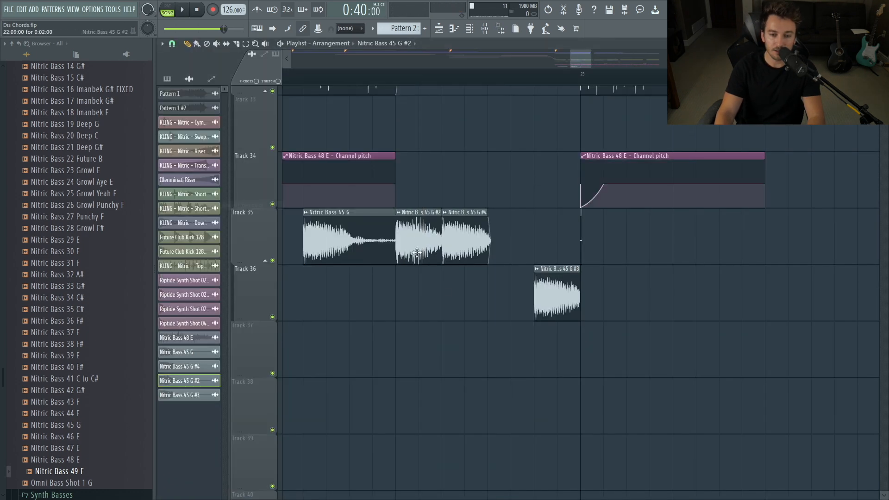
left_click(419, 239)
left_click(494, 243)
key("space")
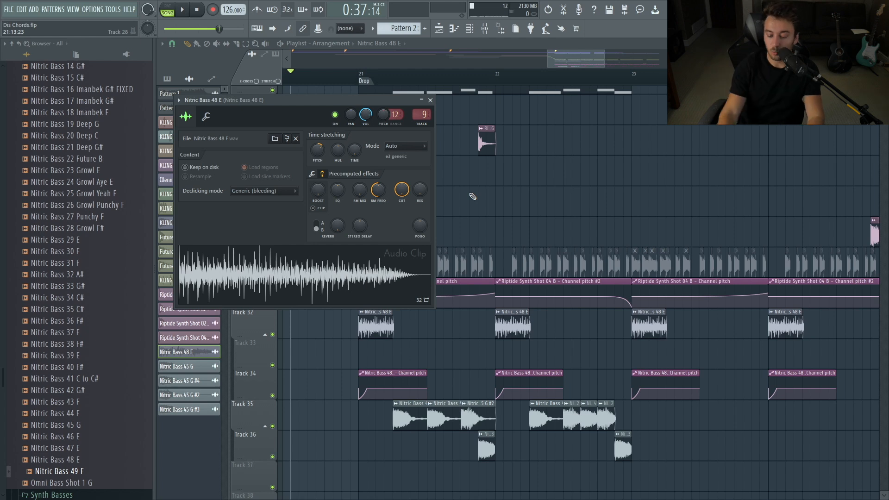
Place the Nitric Bass 41 C to C# sample on Track 33 at bar 21, audition it and copy it to bars 22 and 23
left_click(431, 100)
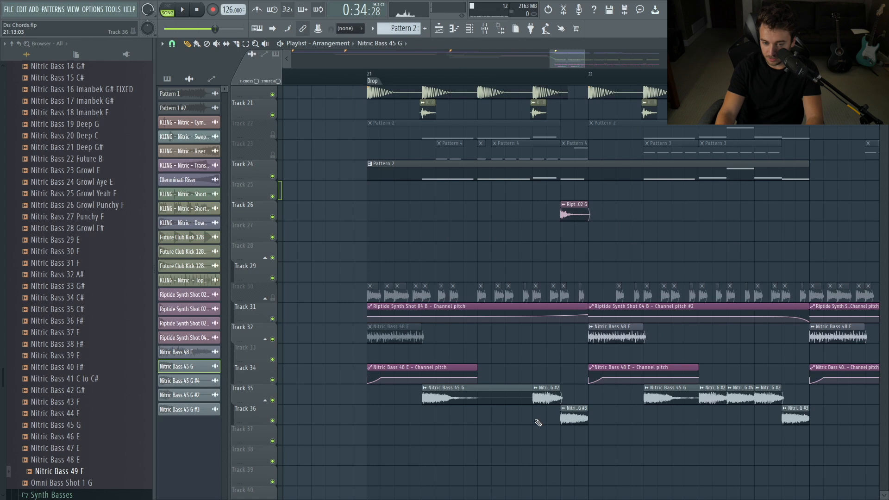
left_click_drag(69, 379, 370, 356)
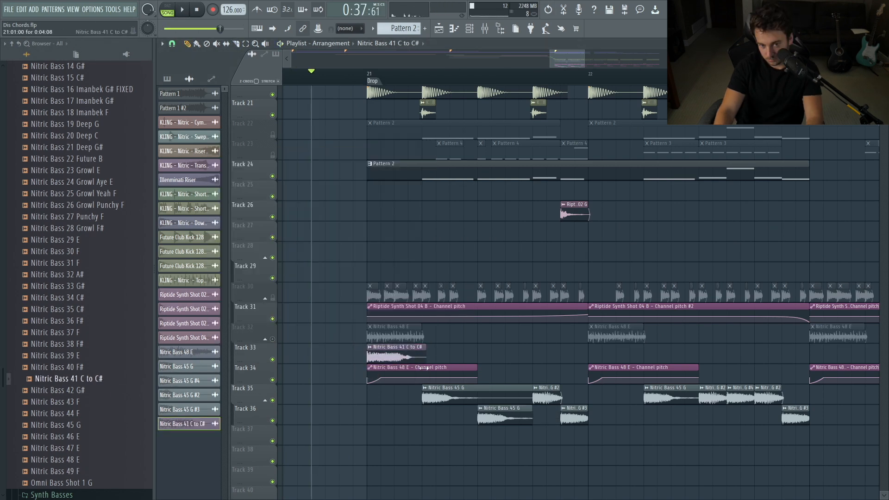
key("space")
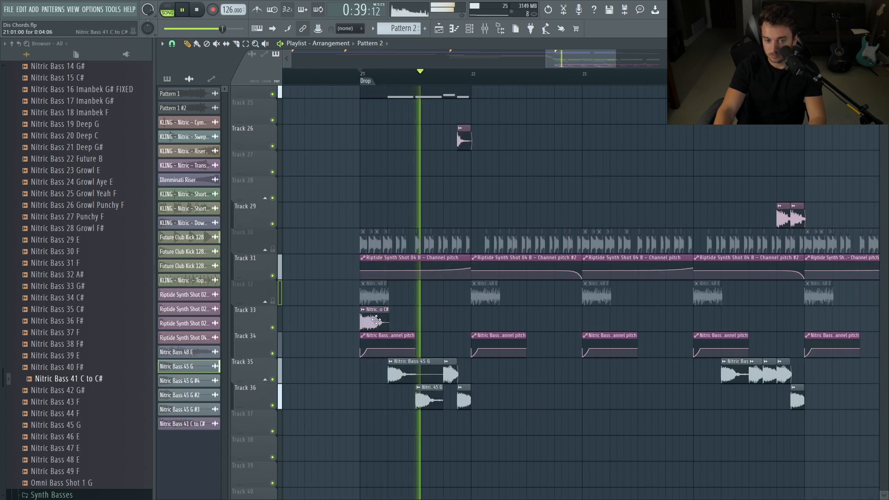
left_click(461, 320)
left_click_drag(461, 319, 496, 320)
scroll(464, 258, "up", 3)
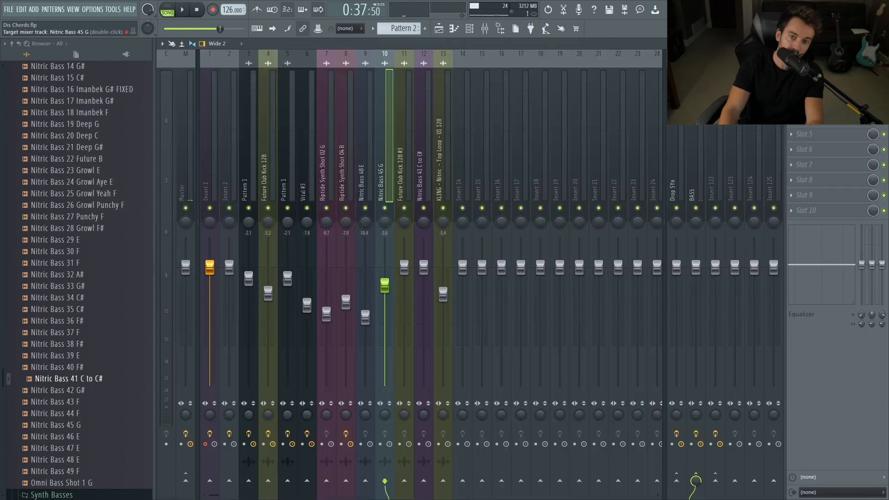
Select the Nitric Bass 45 G chops on Tracks 35 and 36 and check the playback
left_click_drag(399, 170, 345, 171)
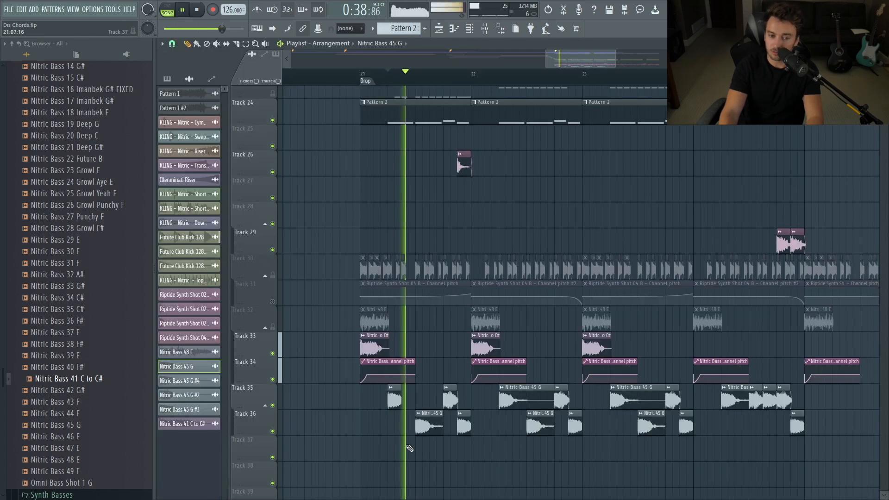
left_click_drag(451, 388, 690, 467)
key("space")
Review the SerumFX, ShaperBox 2 and ValhallaVintageVerb effects on the Riptide Synth Shot 04 B mixer track
key("F9")
left_click(835, 125)
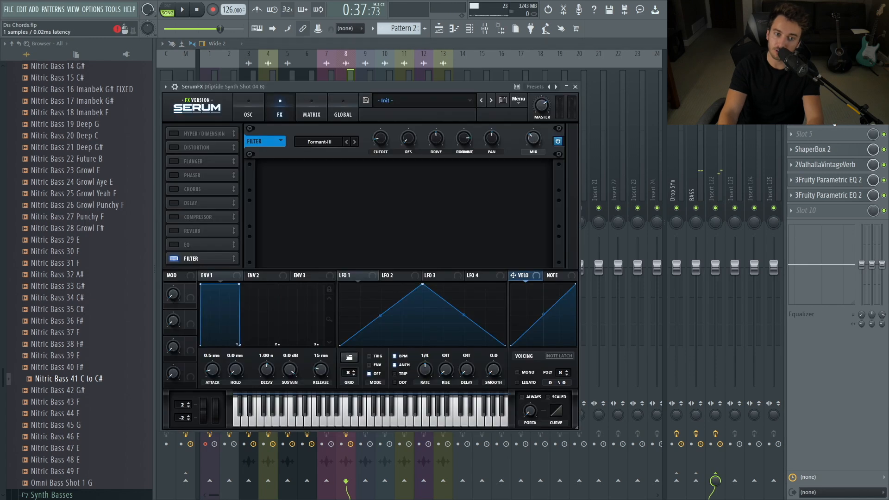
left_click(827, 111)
left_click(828, 150)
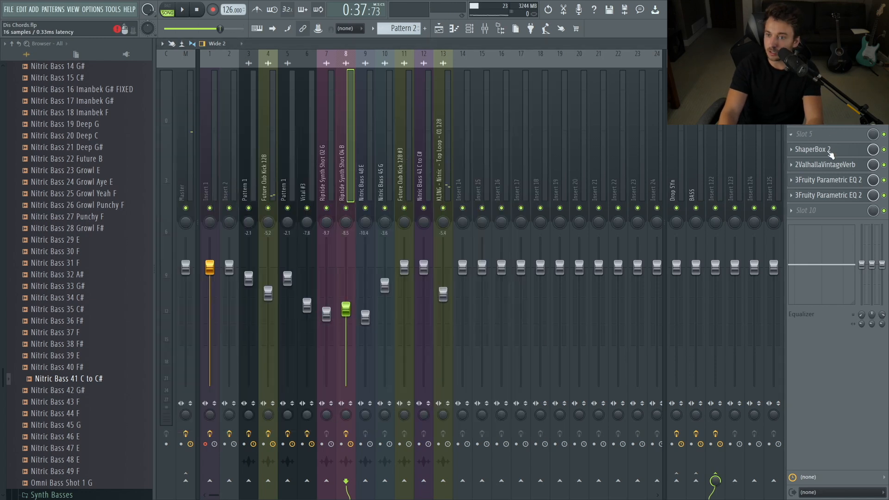
left_click(831, 168)
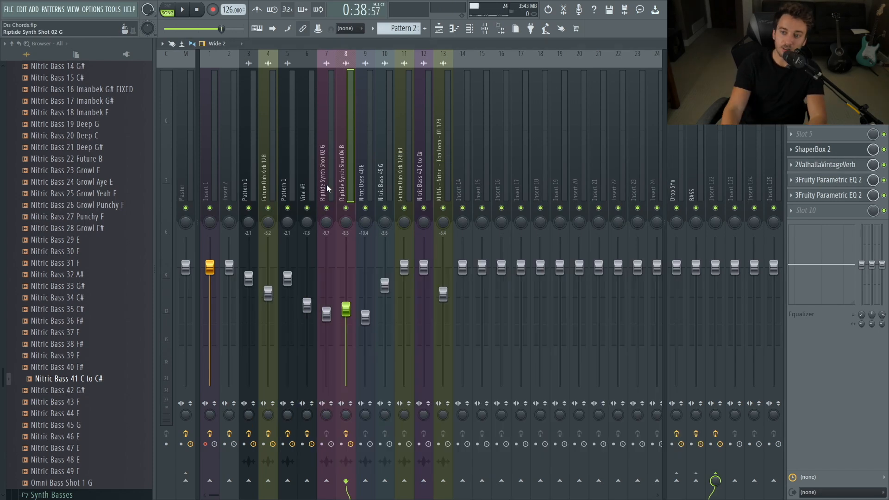
left_click(839, 169)
Play the drop repeatedly while trying reverb and level adjustments on the Riptide Synth Shot 04 B mixer track
key("space")
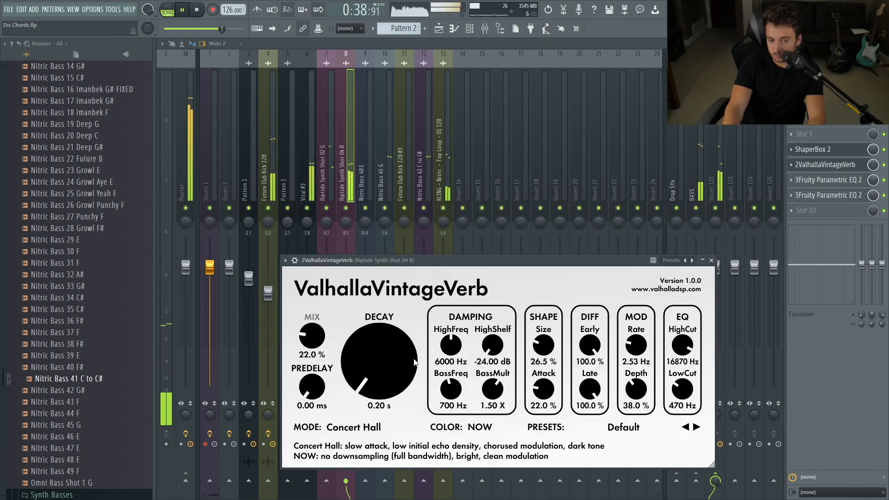
left_click_drag(308, 354, 307, 288)
key("space")
mouse_move(348, 261)
left_mouse_down()
mouse_move(368, 252)
mouse_move(346, 257)
left_mouse_up()
key("space")
left_click_drag(345, 312, 338, 354)
key("space")
key("Escape")
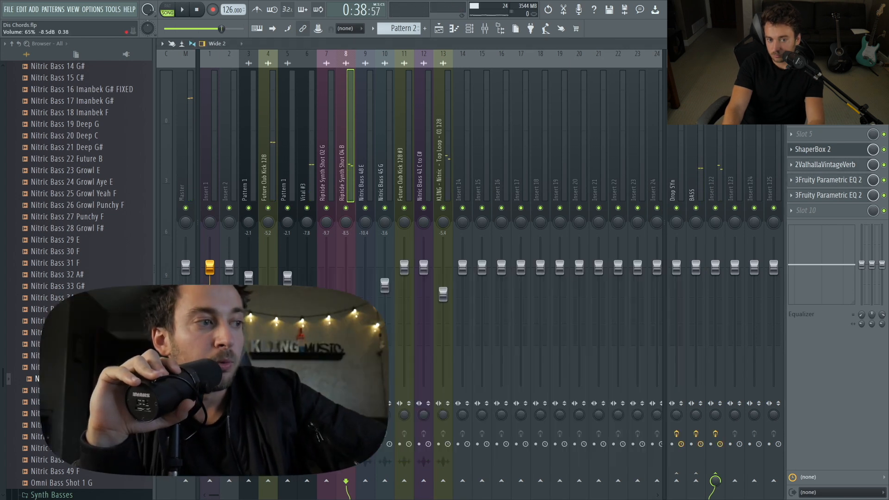
Lower the Riptide Synth Shot 04 B mixer fader to -10.8 dB and play the drop
left_click_drag(346, 309, 346, 316)
key("space")
key("space")
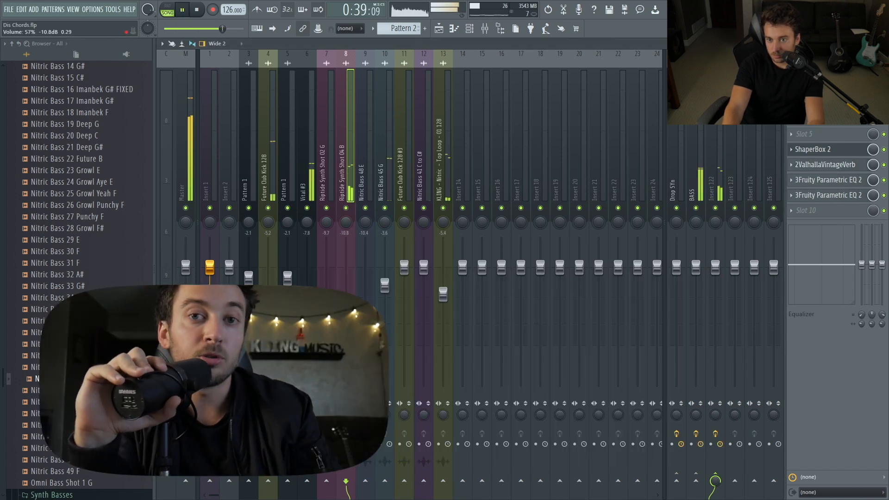
Play the Nitric Bass 45 G chops of bar 21 in the playlist, soloed and with the full drop
key("F5")
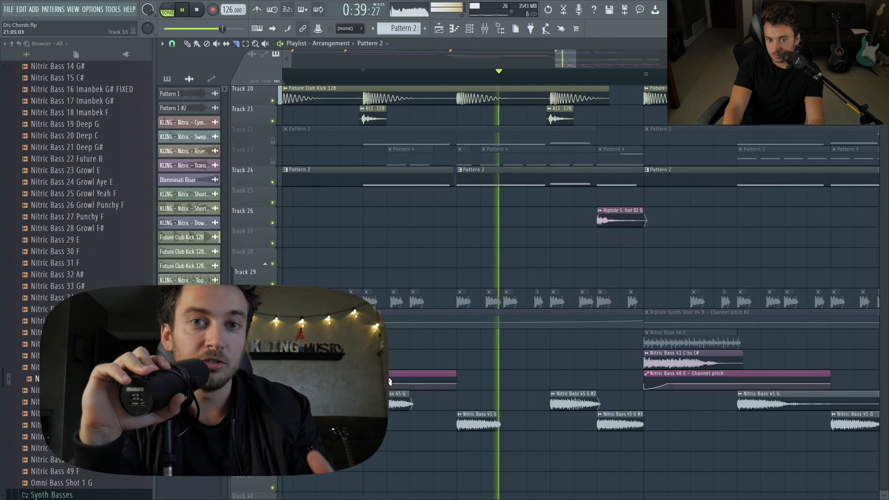
key("space")
key("space")
double_click(570, 398)
key("space")
key("space")
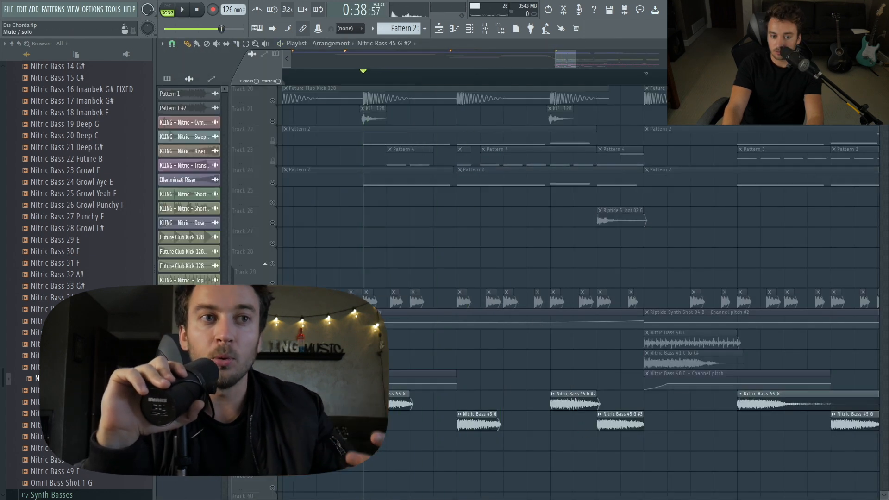
key("space")
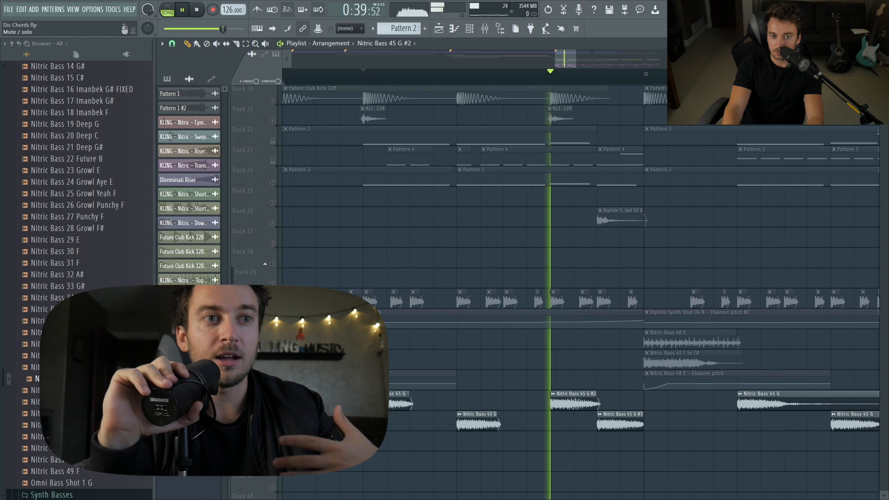
key("space")
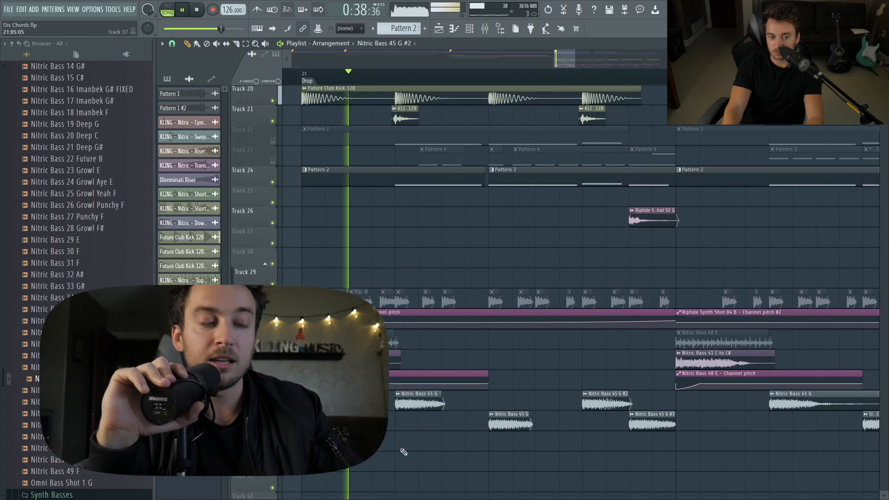
double_click(601, 405)
key("Escape")
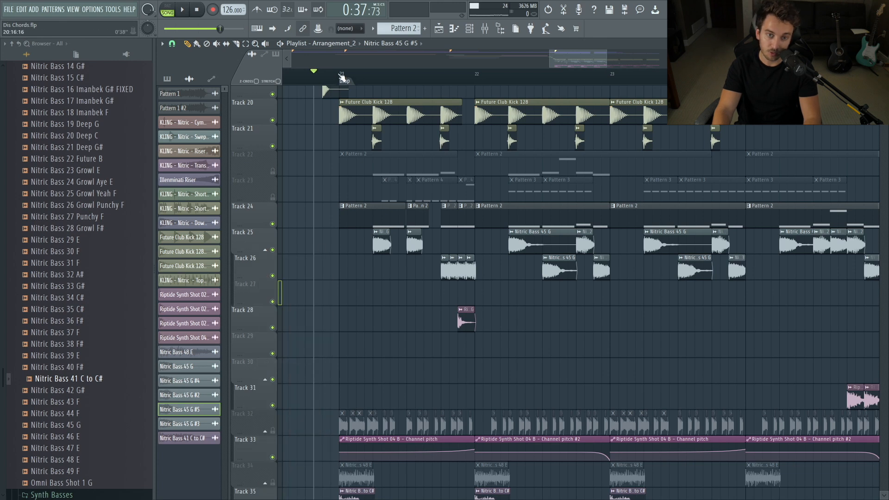
Select the drop section from bar 21 and create a channel pitch automation clip for Nitric Bass 45 G #5 across it
left_click_drag(340, 75, 875, 139)
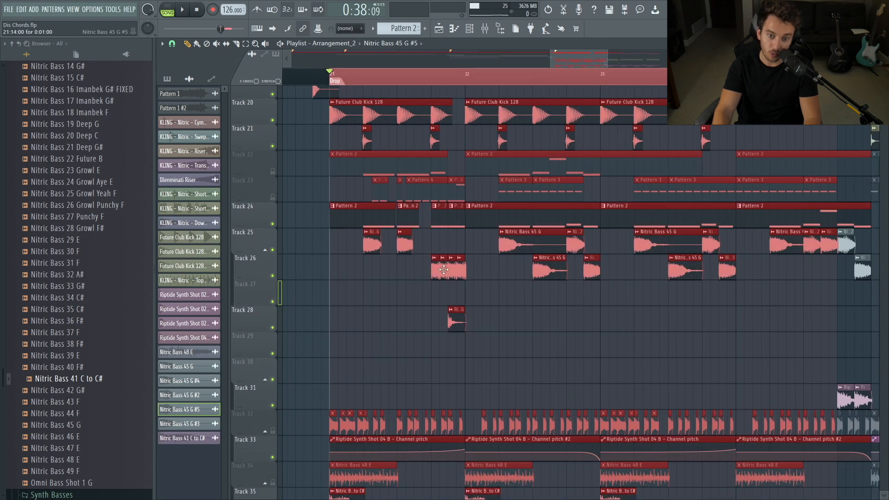
double_click(440, 265)
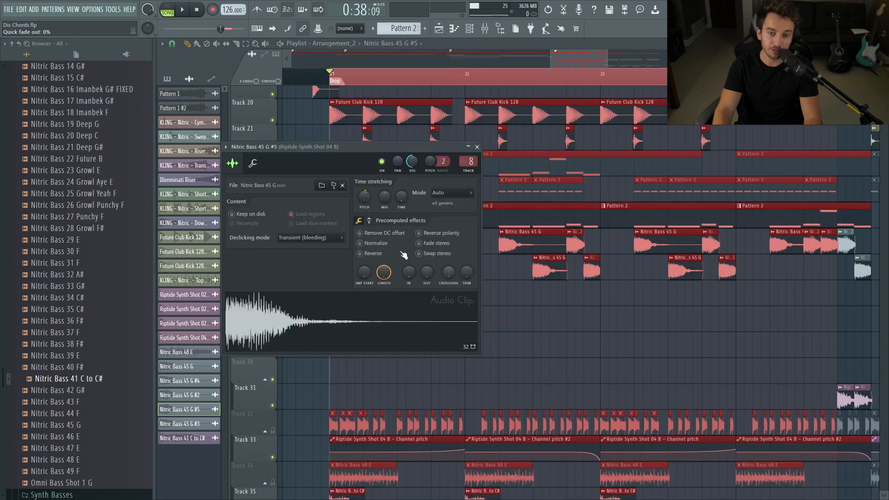
right_click(446, 164)
left_click(481, 235)
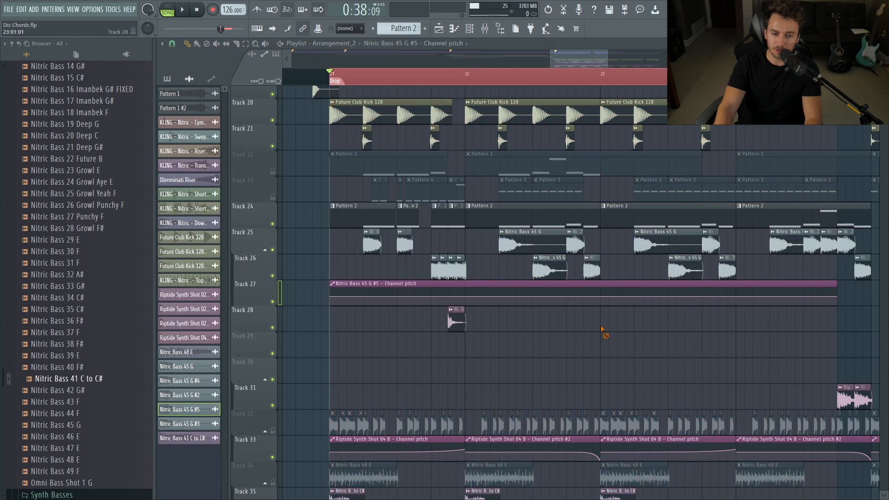
Play the drop and delete the middle Nitric Bass 45 G #5 clips in the last beat of bar 21 on Track 26
key("space")
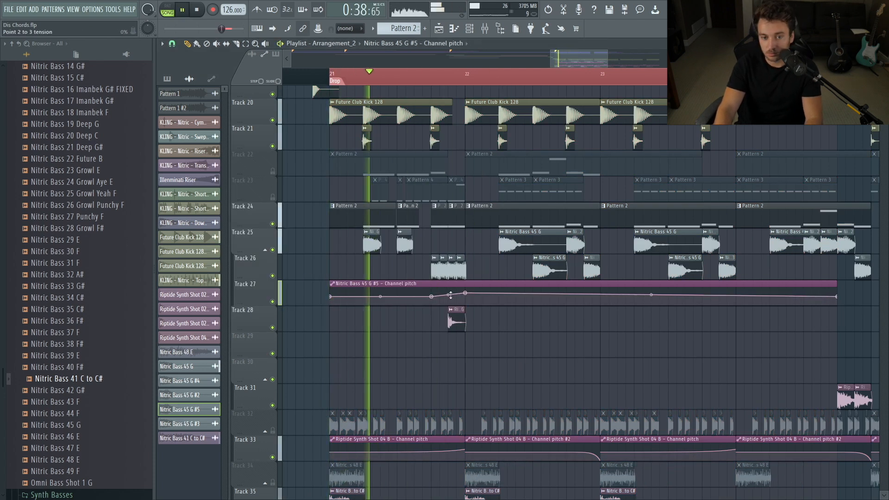
right_click(449, 273)
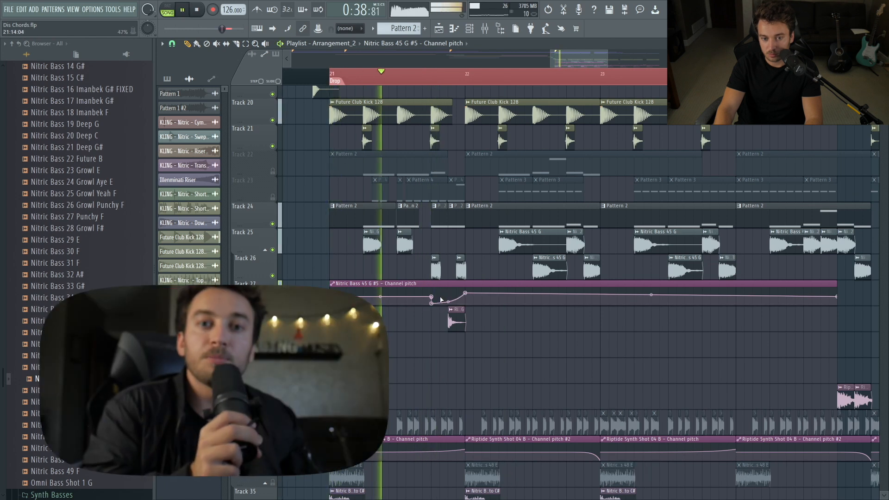
Shape the Track 27 pitch automation into a dip and rise over the last beat of bar 21 and audition it
right_click(433, 304)
left_click(477, 425)
key("space")
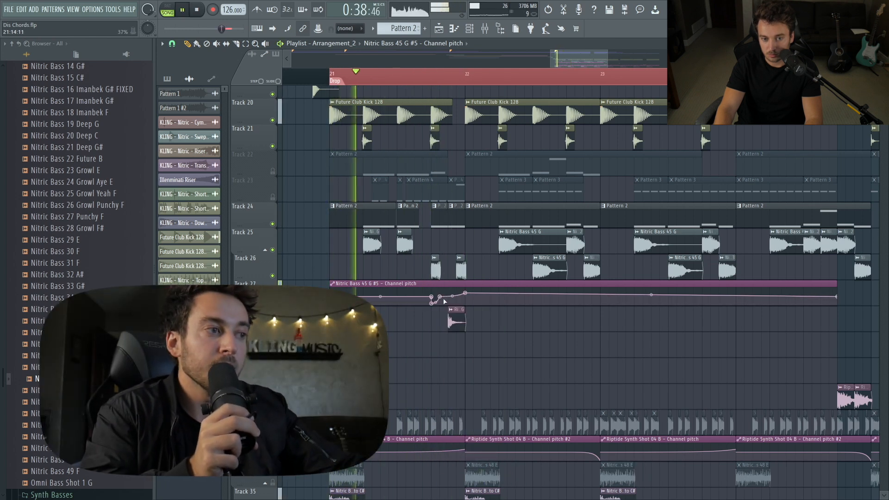
key("space")
key("space")
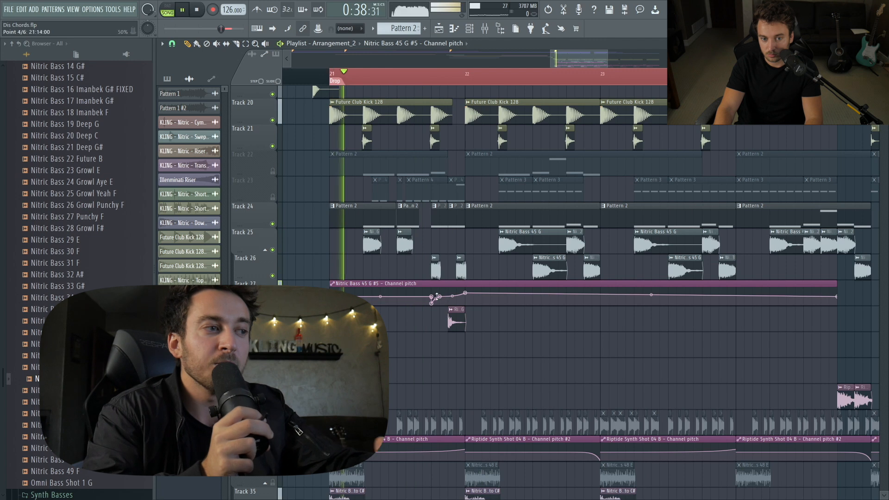
key("space")
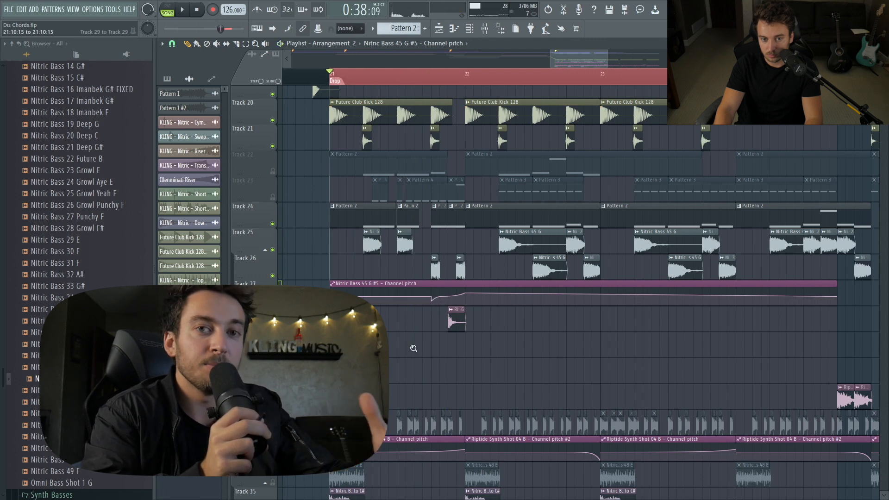
Try lowering the pitch point after the dip in bar 21's last beat to the minimum, and undo the change
right_click(433, 299, "ctrl")
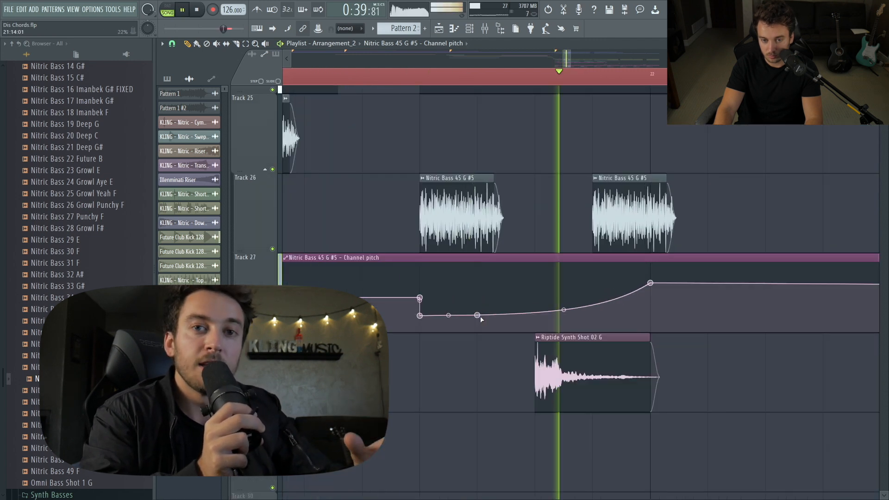
left_click_drag(477, 315, 481, 357)
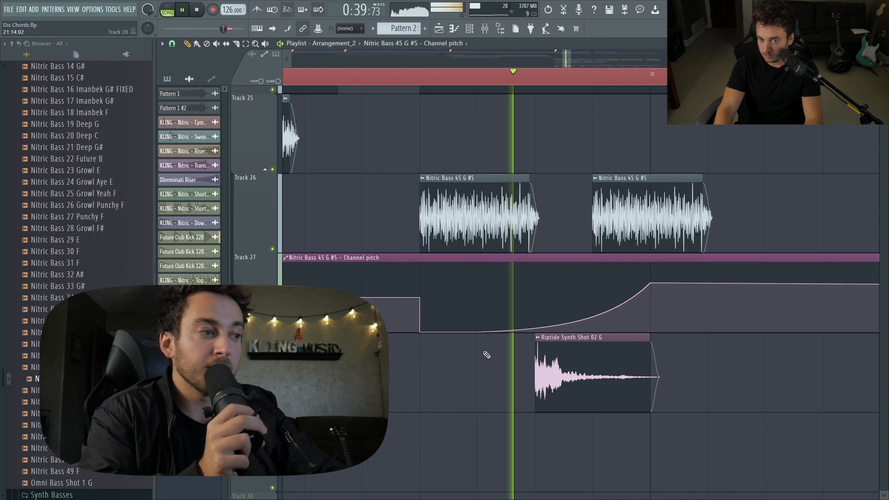
key("ctrl+z")
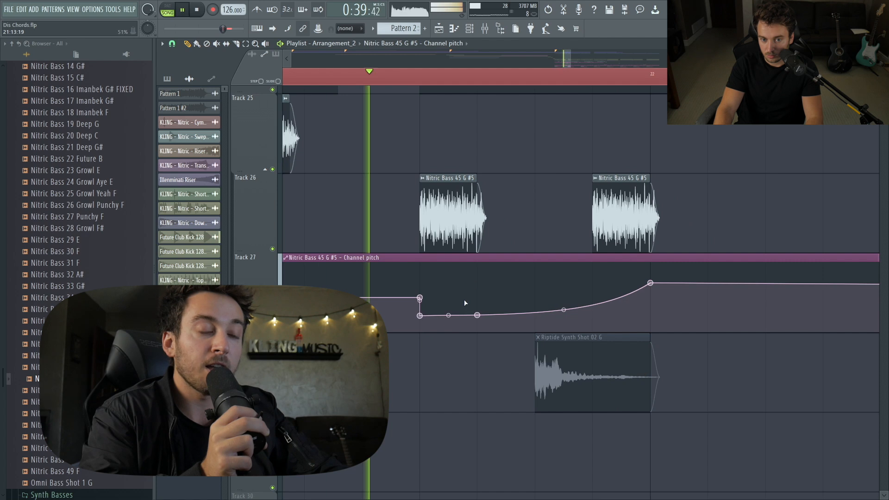
Raise the pitch point after the dip to the level preceding the dip and play the Nitric Bass 45 G #5 chops
right_click(477, 315)
left_click(496, 472)
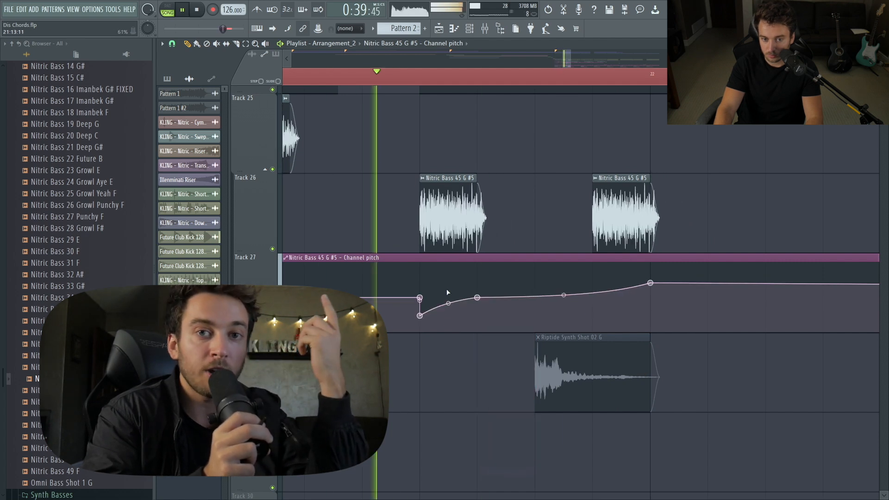
key("space")
key("space")
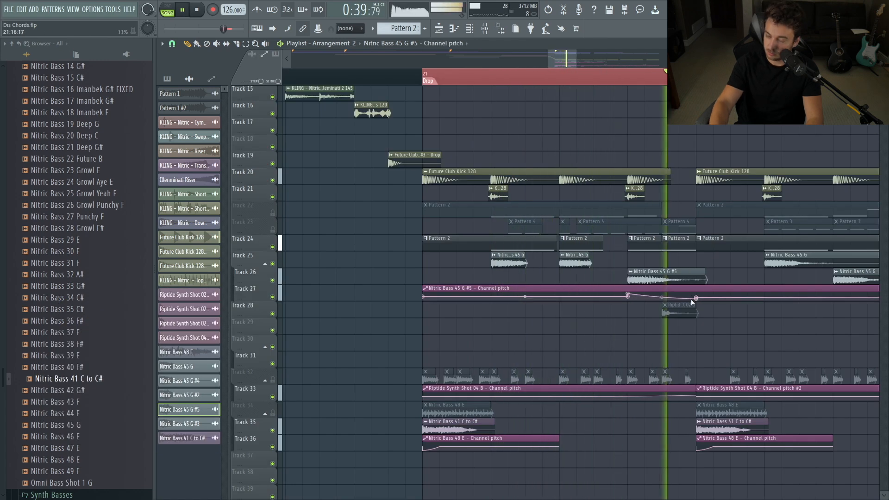
left_click_drag(381, 302, 853, 483)
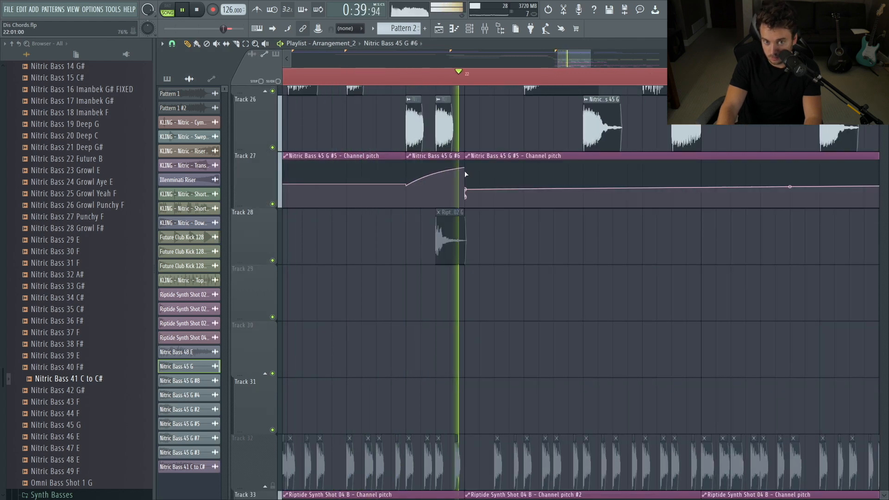
Audition the last beat of bar 21 with the Track 26 bass chops and the Track 27 pitch automation
key("space")
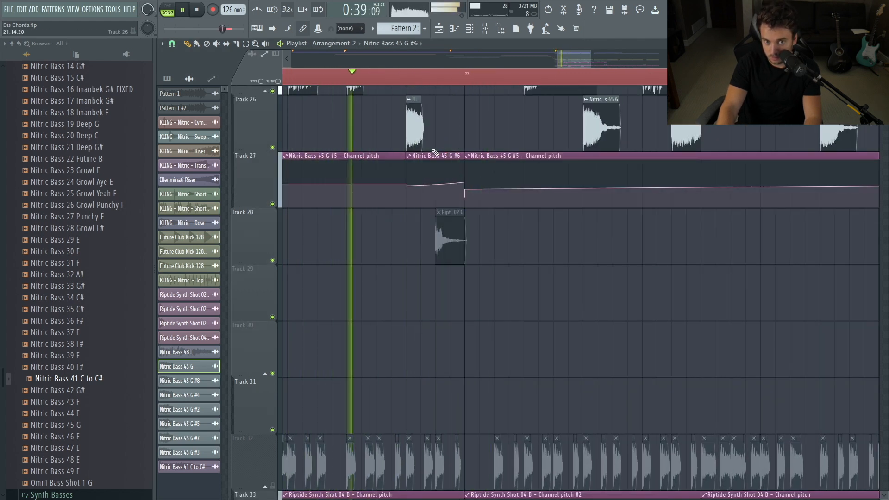
key("space")
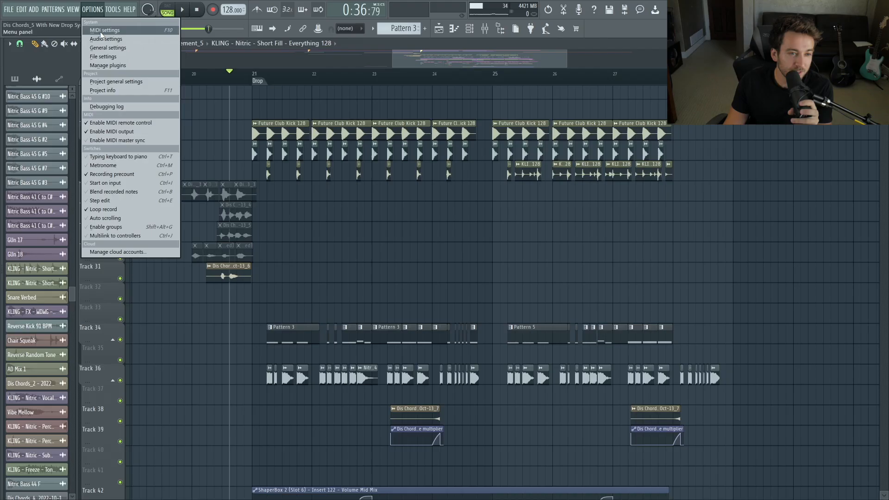
Open the audio settings, view the project info page and close the settings window
left_click(107, 40)
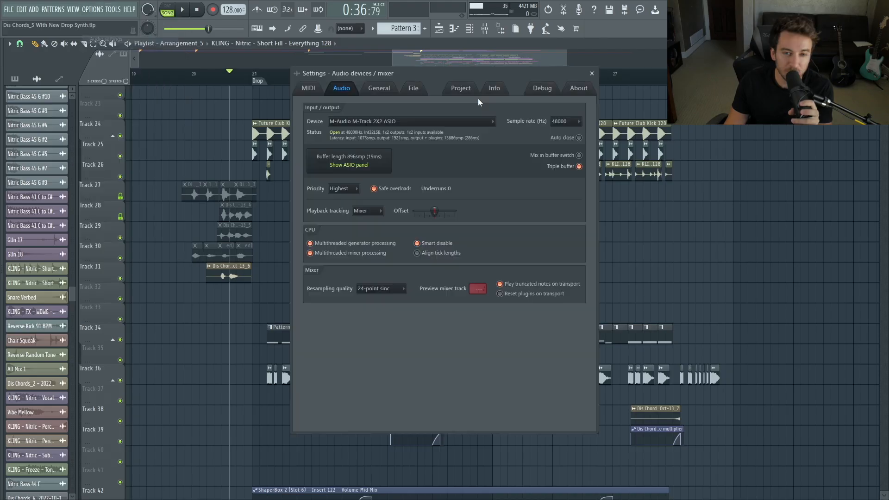
left_click(503, 90)
left_click(595, 75)
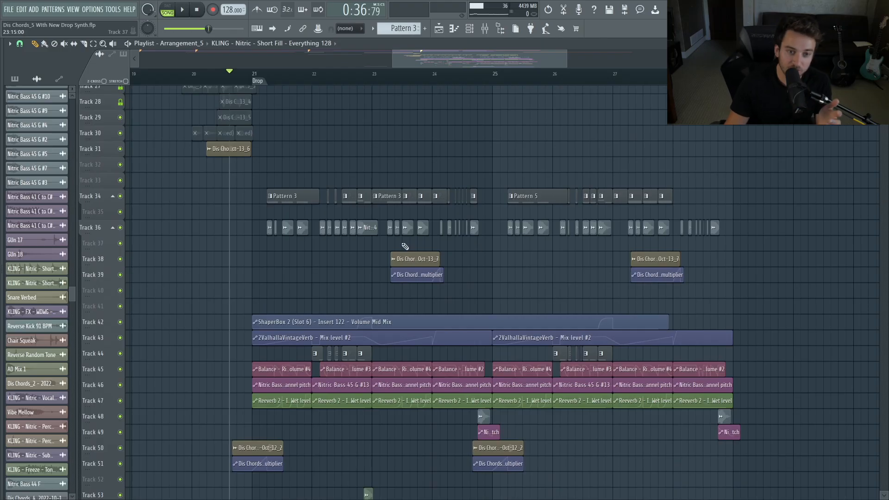
Look through the drop's tracks in Arrangement_5 and play the drop, including its Arrangement_4 version
scroll(463, 246, "down", 6)
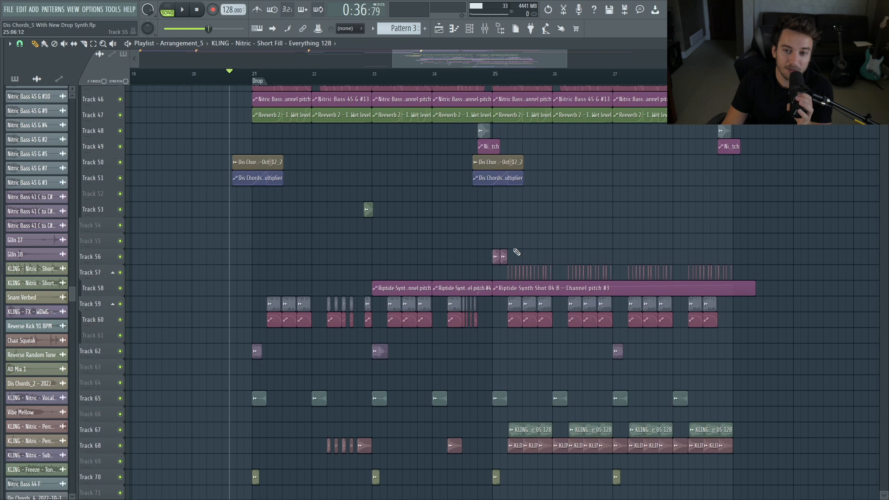
scroll(382, 176, "up", 5)
key("space")
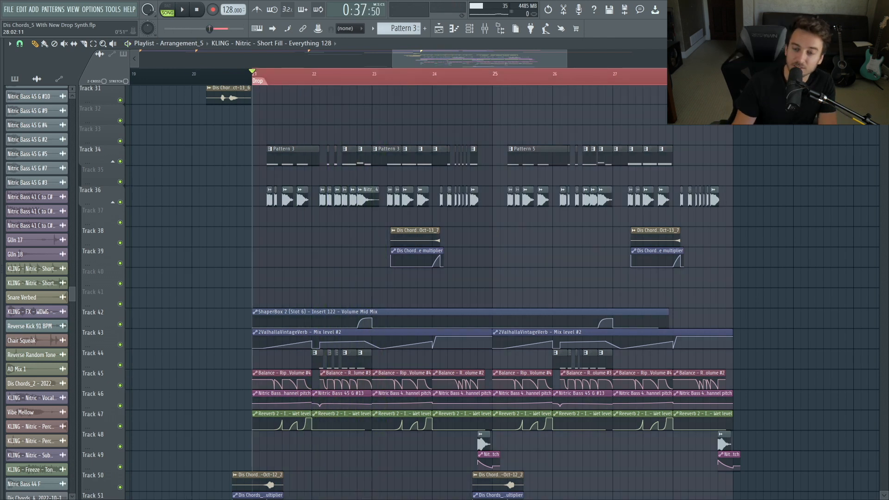
scroll(604, 277, "down", 1)
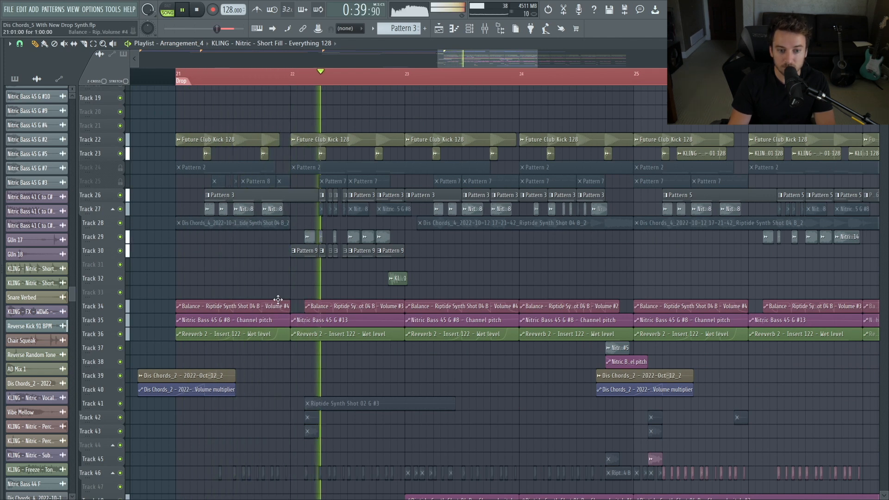
key("space")
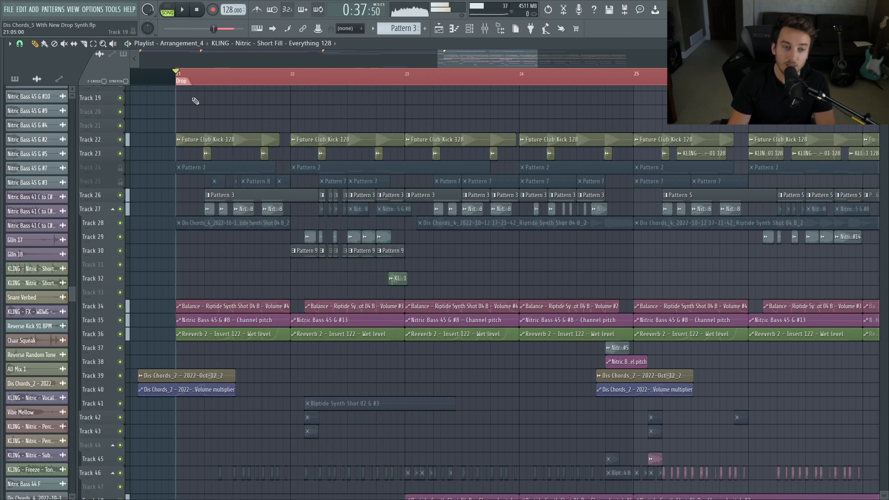
Switch the playlist to Arrangement_3 and play its drop from bar 21 to compare the earlier version
left_click(182, 43)
left_click(189, 82)
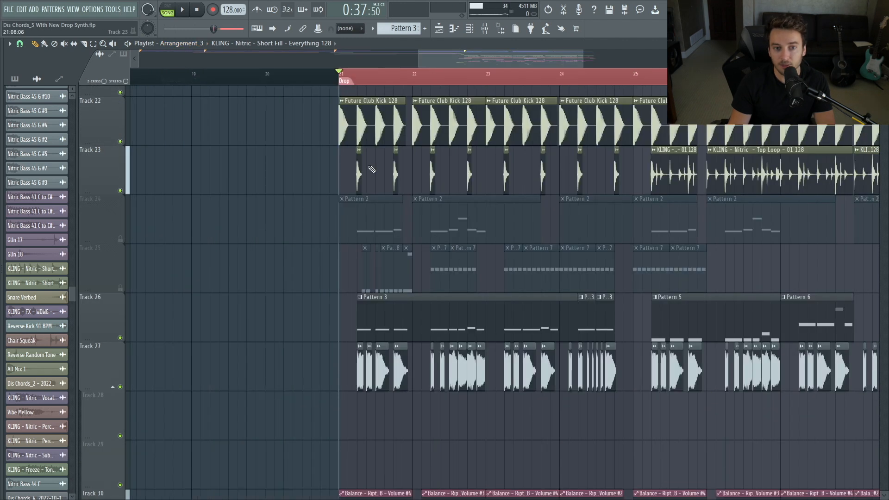
key("space")
scroll(458, 245, "down", 2)
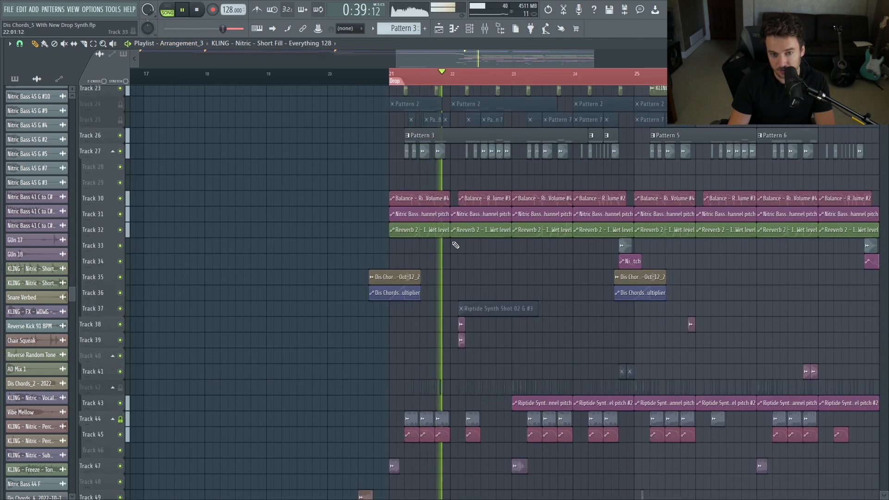
right_click(457, 246, "ctrl")
key("space")
Return to Arrangement_5, solo Track 34 and play the Pattern 3 part from the drop
left_click(192, 44)
left_click(190, 104)
scroll(875, 115, "up", 1)
scroll(324, 483, "up", 8)
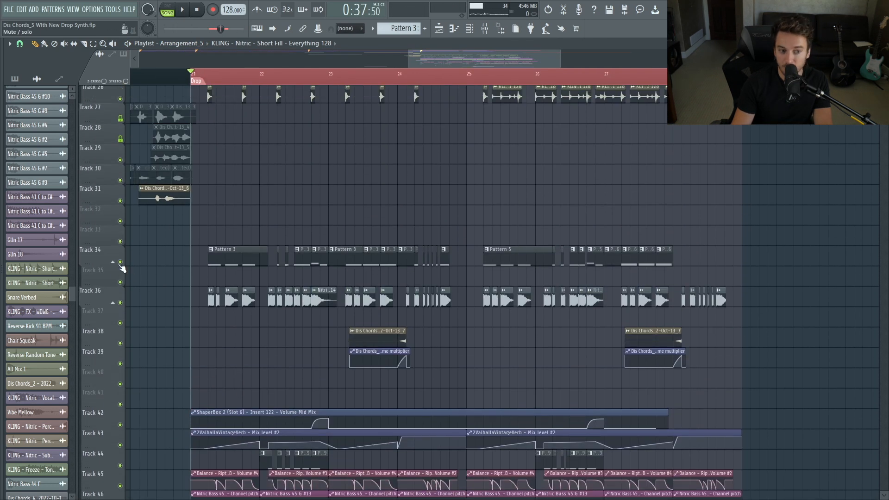
left_click(120, 262, "ctrl")
key("space")
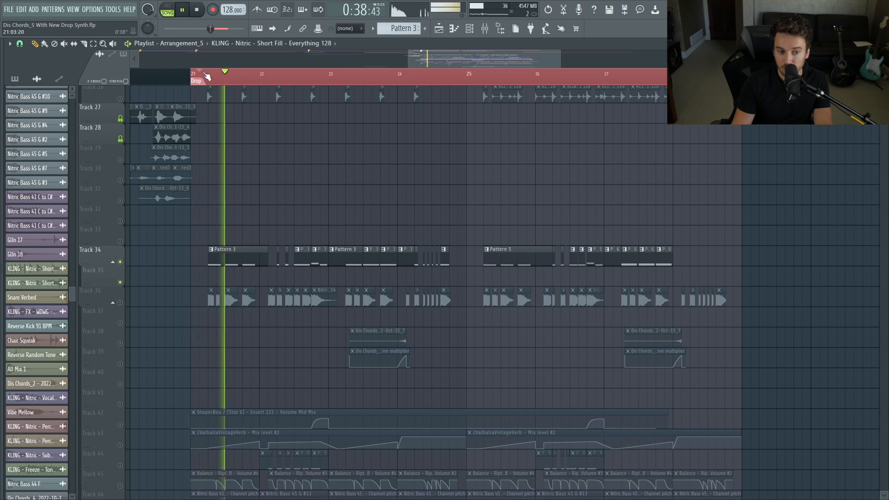
key("space")
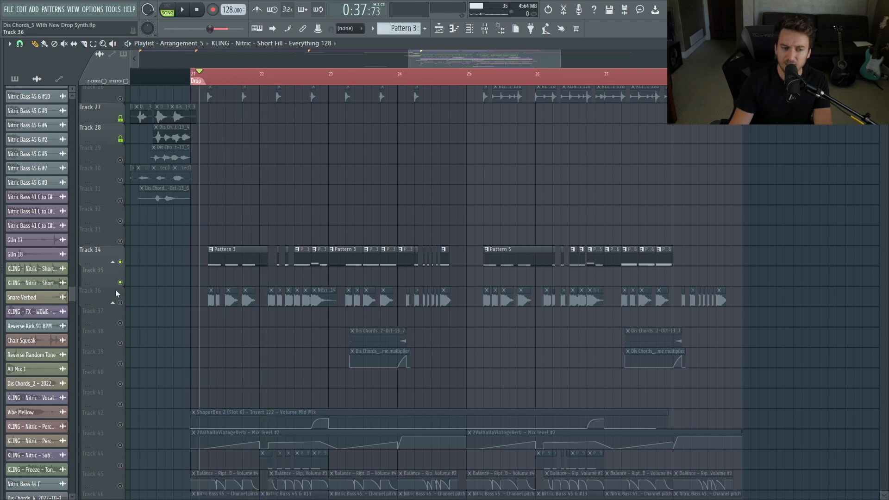
Bring Track 36 and the other tracks back in and play the drop with the bass chops
left_click(121, 303)
key("space")
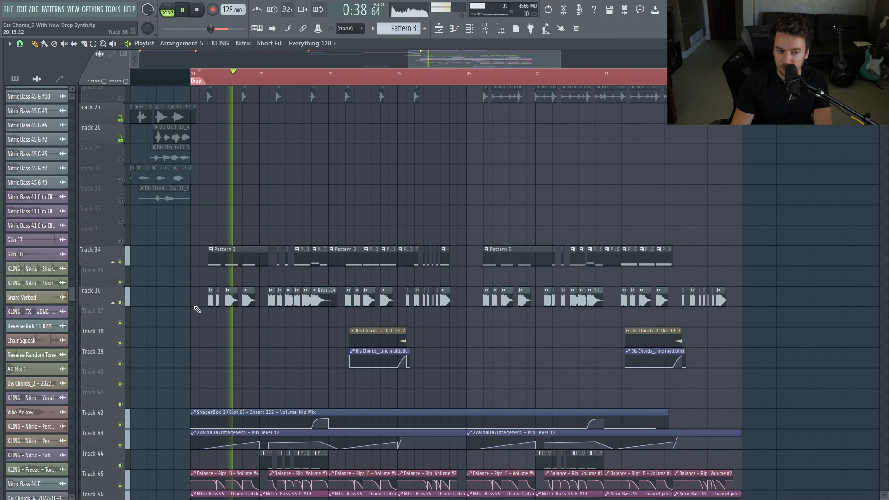
scroll(218, 308, "down", 3)
key("space")
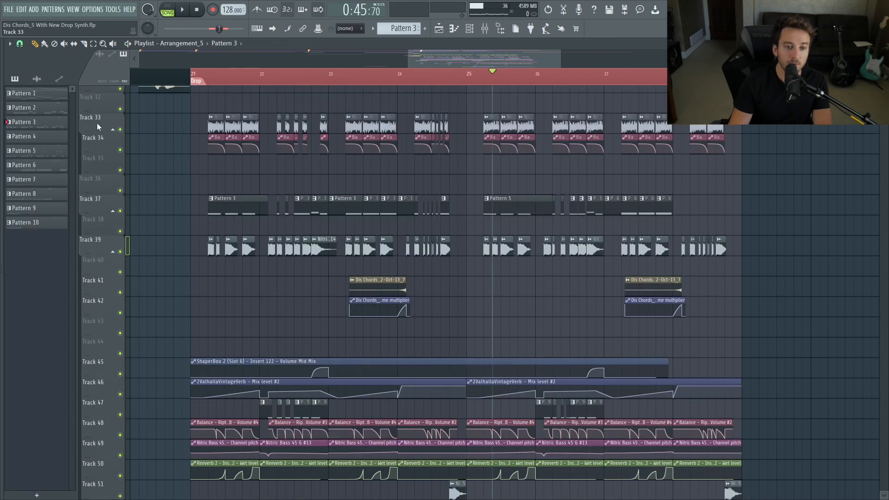
Move the synth shot track group from Track 54 up to directly above the Nitric Bass chops at Track 36
scroll(97, 124, "up", 1)
scroll(96, 185, "down", 6)
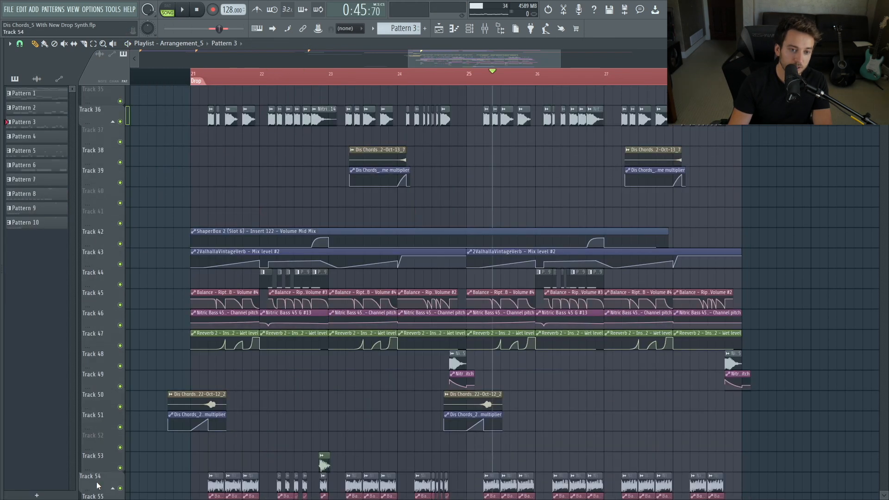
left_click_drag(98, 485, 131, 134)
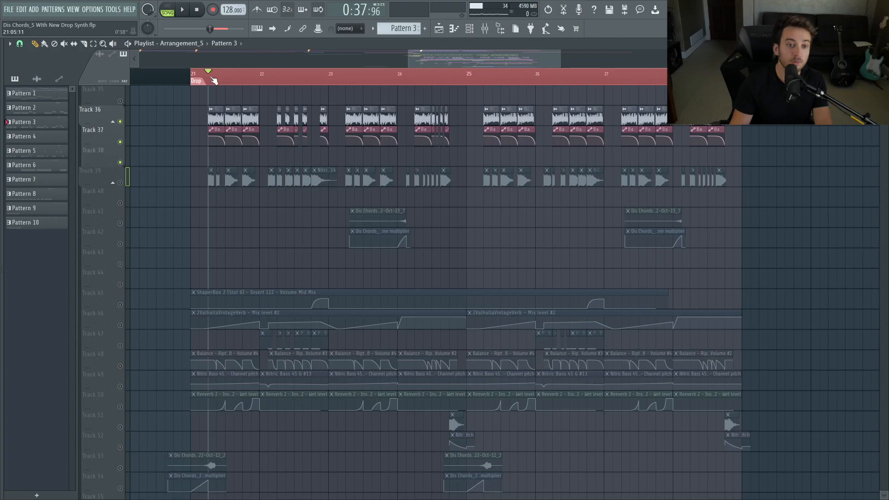
scroll(234, 145, "left", 2)
scroll(327, 183, "up", 2)
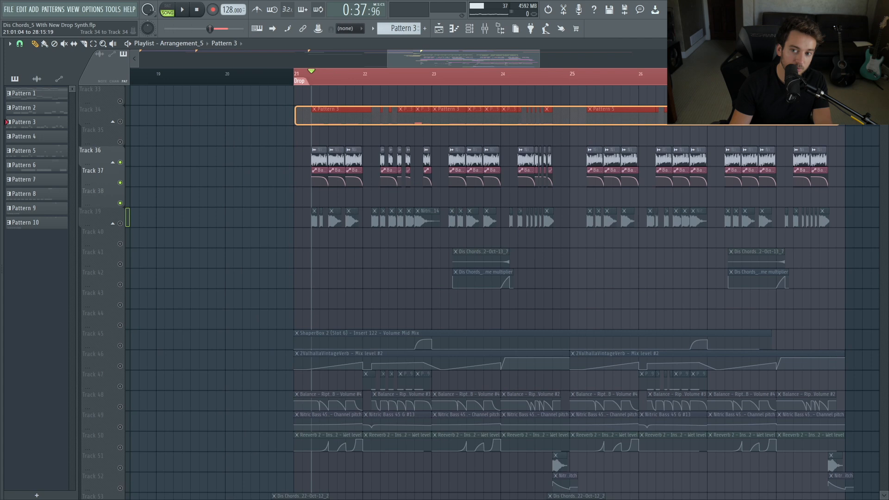
scroll(278, 148, "right", 2)
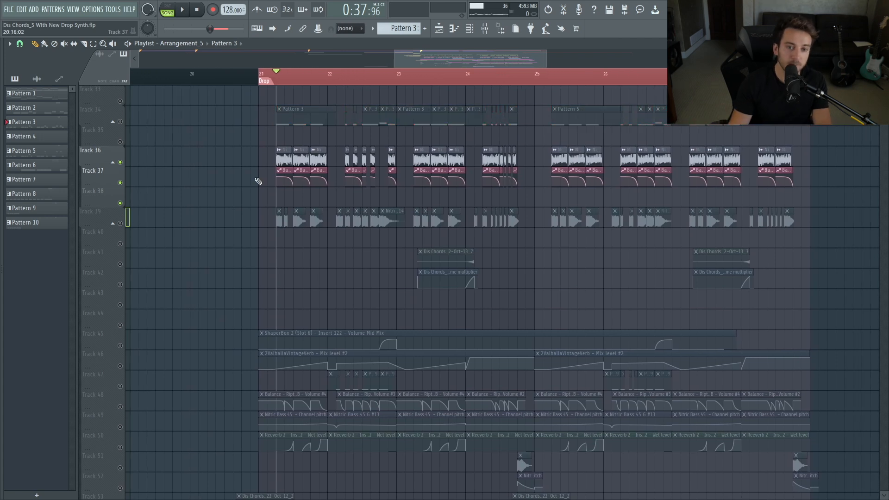
Unmute Track 34 and delete the empty Tracks 43 and 44 above the ShaperBox 2 automation
left_click(120, 121)
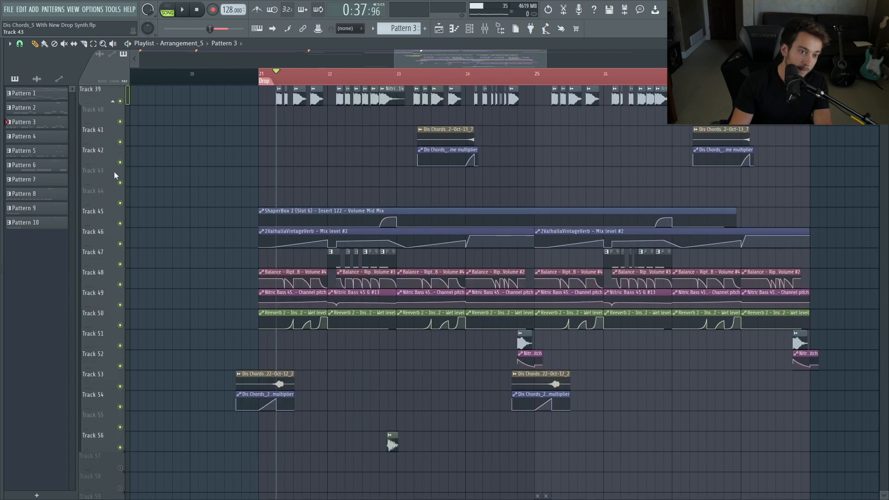
right_click(114, 172)
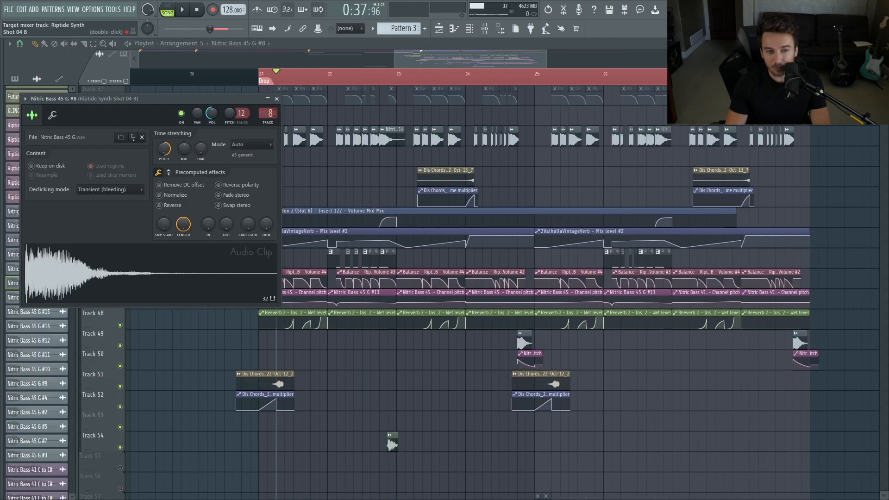
Inspect the time-stretching pitch of Nitric Bass 45 G #8 and show mixer insert 8 with its effects
key("F9")
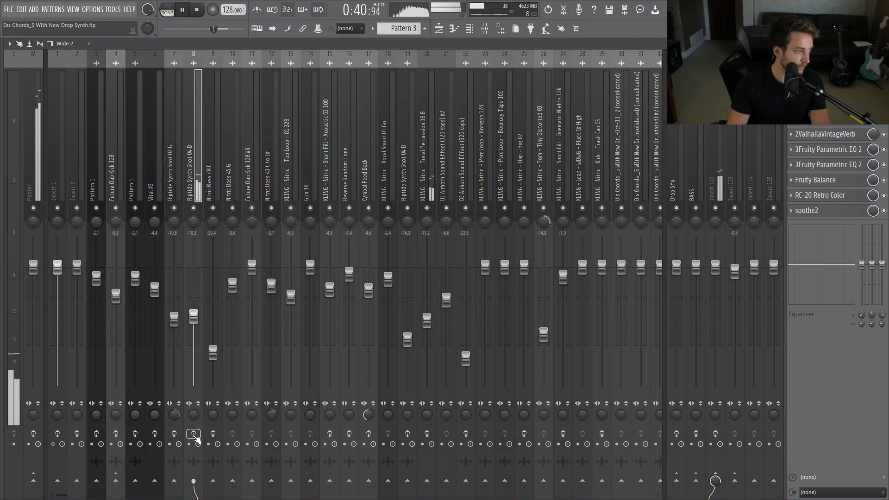
key("F9")
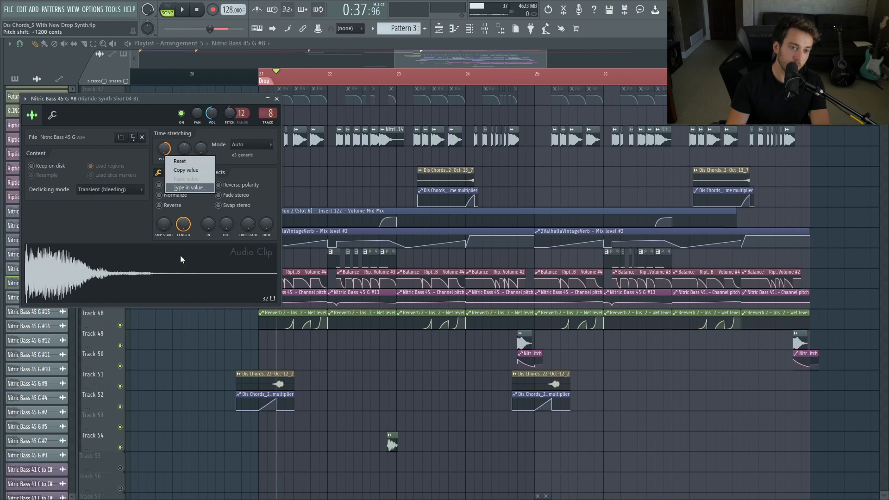
left_click(184, 278)
key("F9")
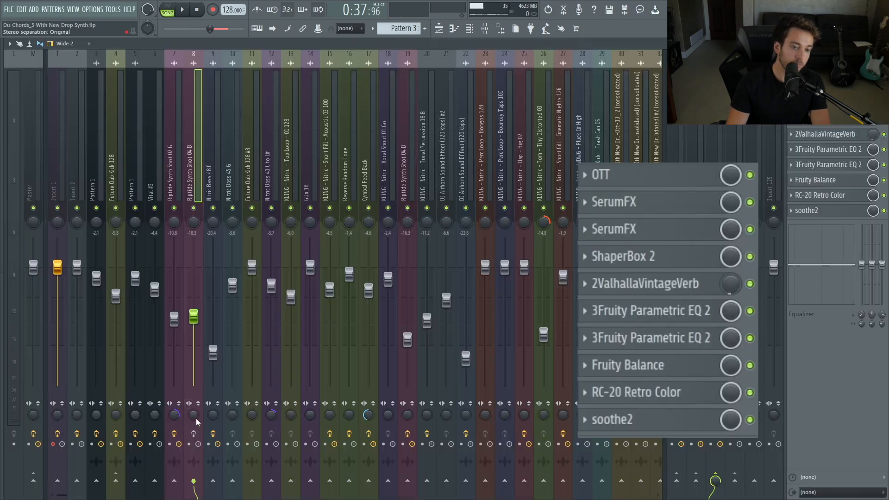
Examine the OTT, first SerumFX and ShaperBox 2 effects on mixer insert 8
left_click(606, 177)
left_click(606, 177)
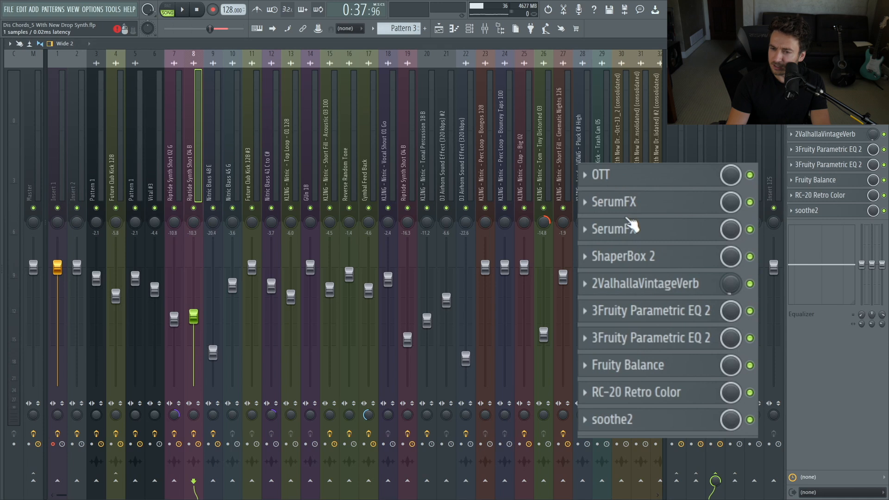
left_click(665, 212)
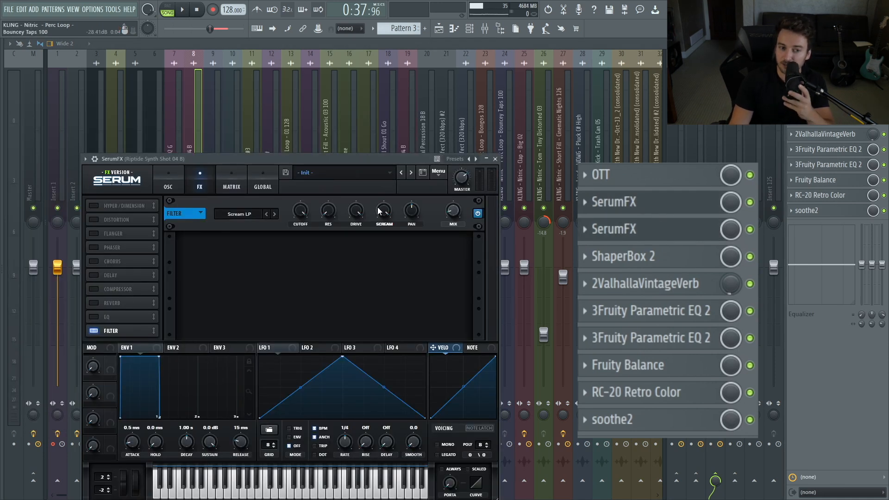
left_click(661, 259)
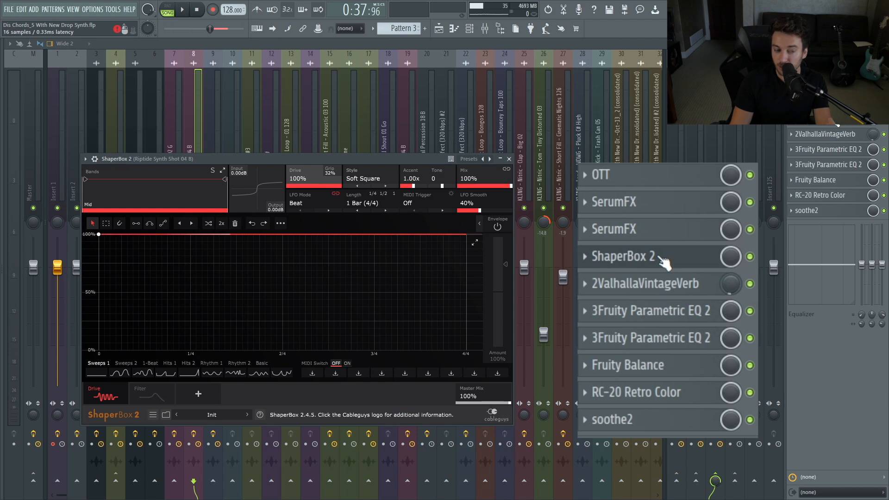
left_click(661, 260)
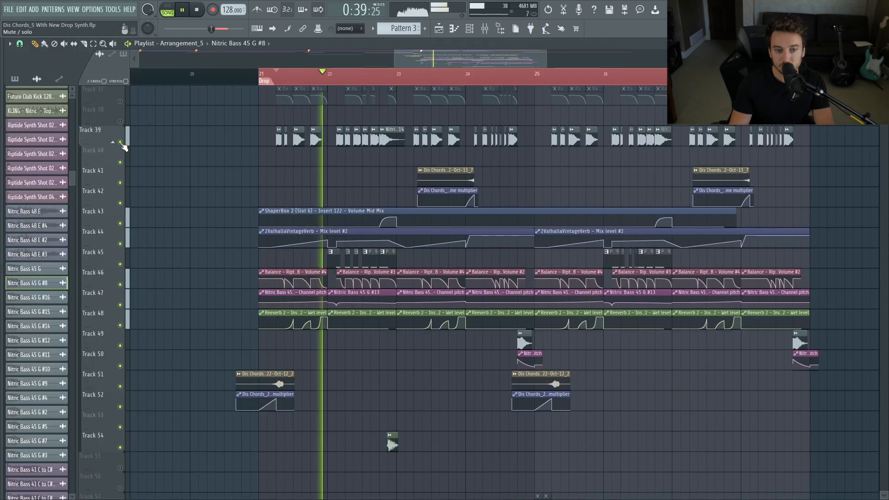
Isolate Tracks 39 and 48 and play the bass chops with only the Reeverb 2 wet level automation
key("space")
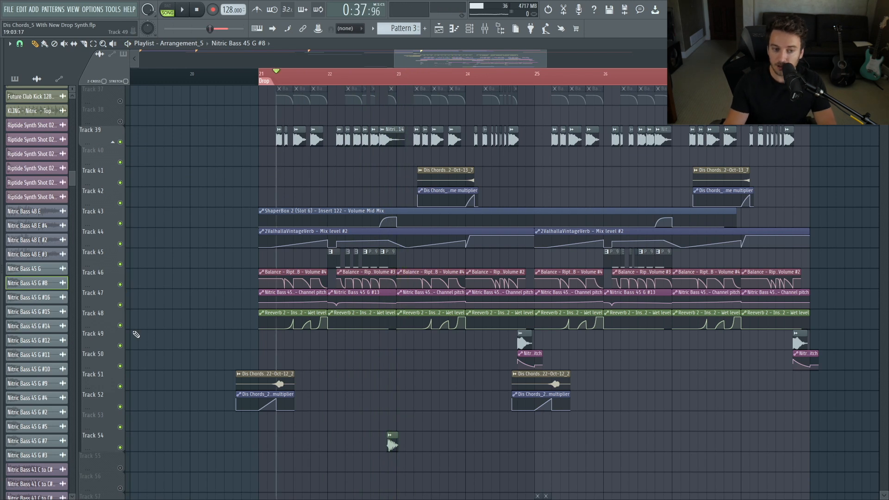
left_click(121, 325, "ctrl")
key("space")
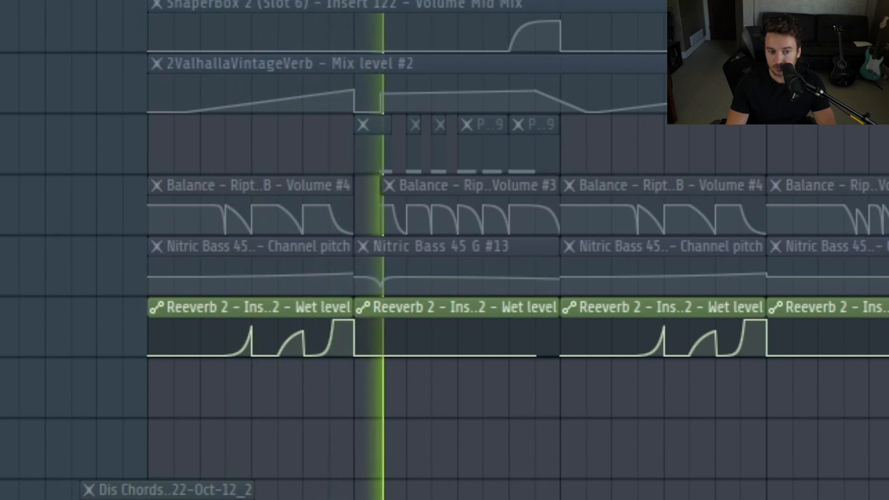
key("space")
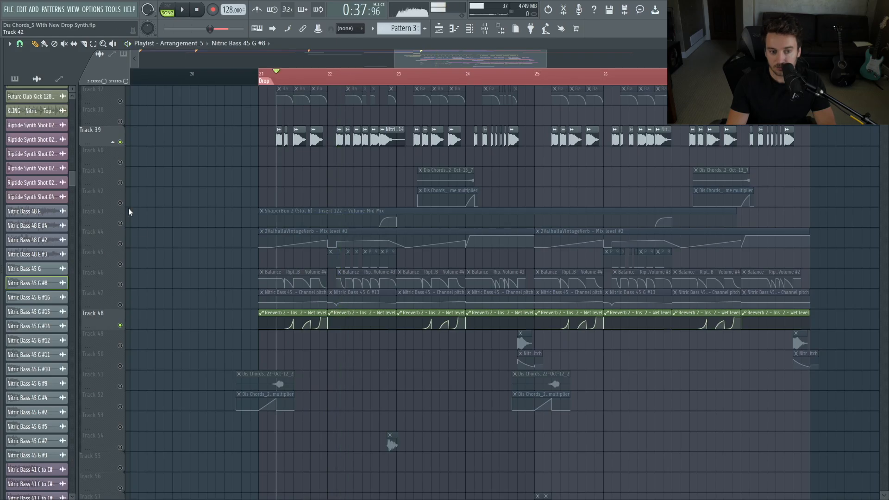
Solo Track 45, add the Track 47 pitch automation and open Pattern 9's channels
left_click(120, 284, "ctrl")
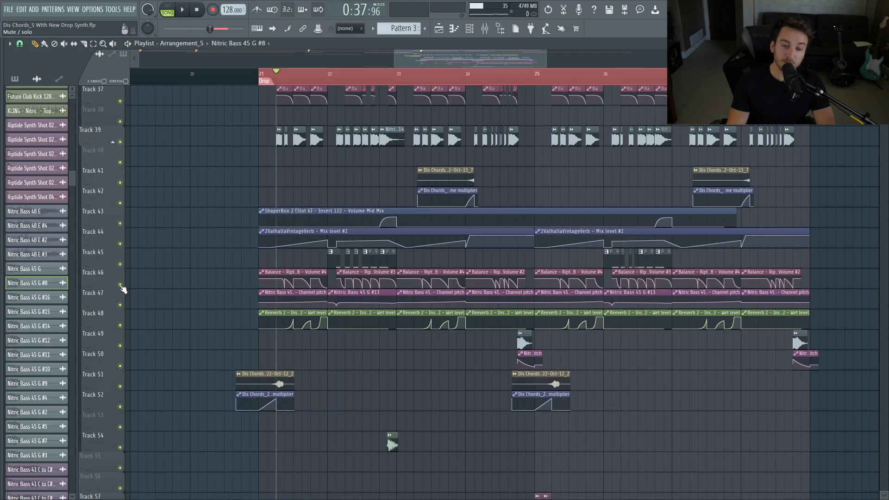
left_click(120, 285, "ctrl")
left_click_drag(167, 362, 806, 156)
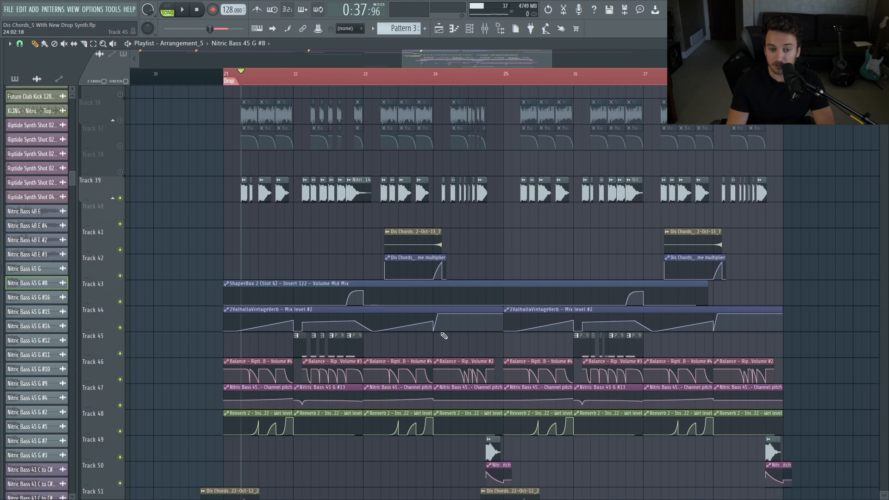
left_click(120, 354, "ctrl")
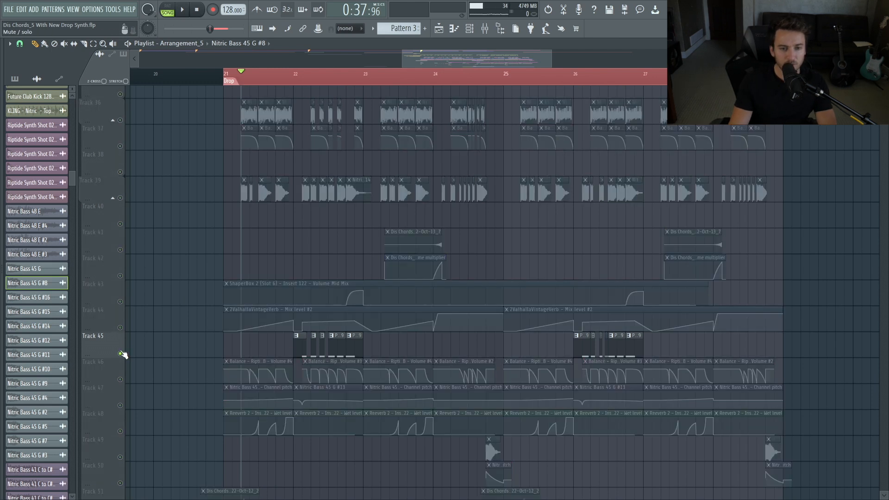
left_click(120, 406)
left_click(349, 335)
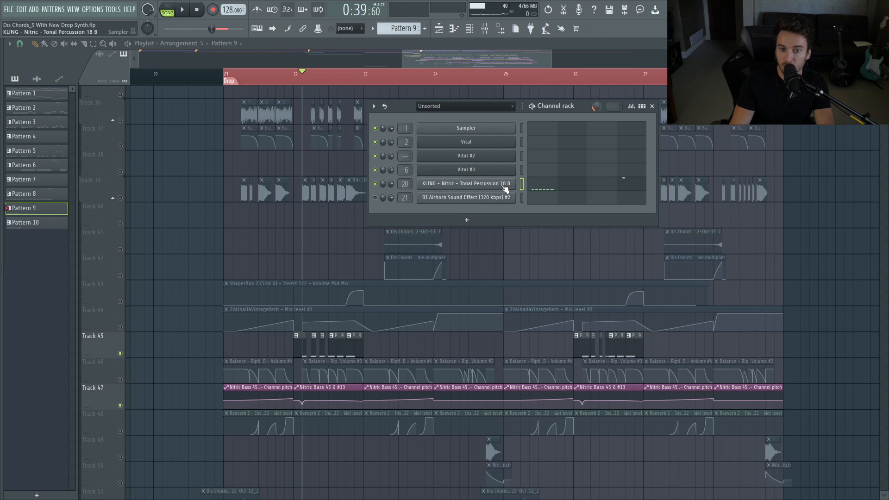
Inspect the sample settings of the KLING - Nitric - Tonal Percussion 18 B channel, then clear the open windows
left_click(505, 188)
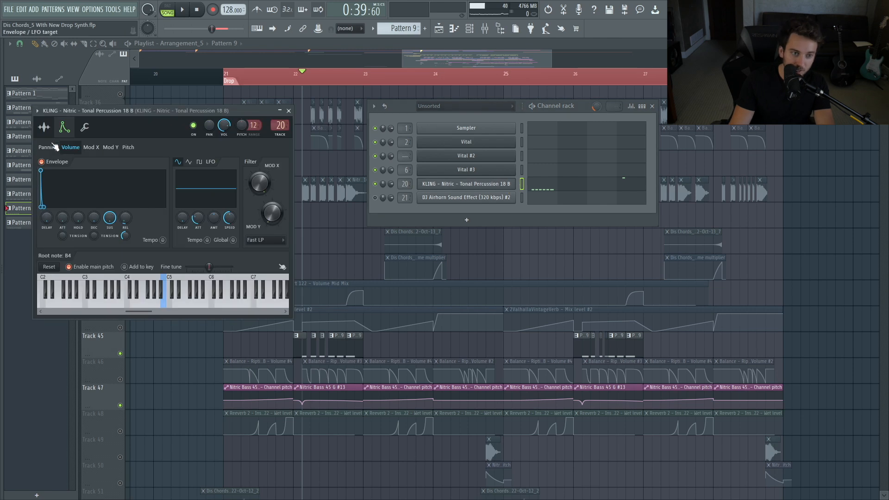
left_click(44, 127)
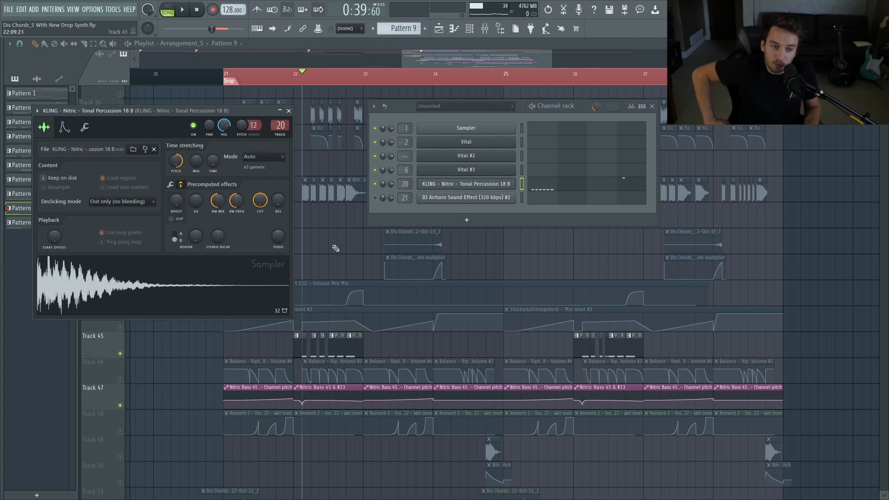
key("F12")
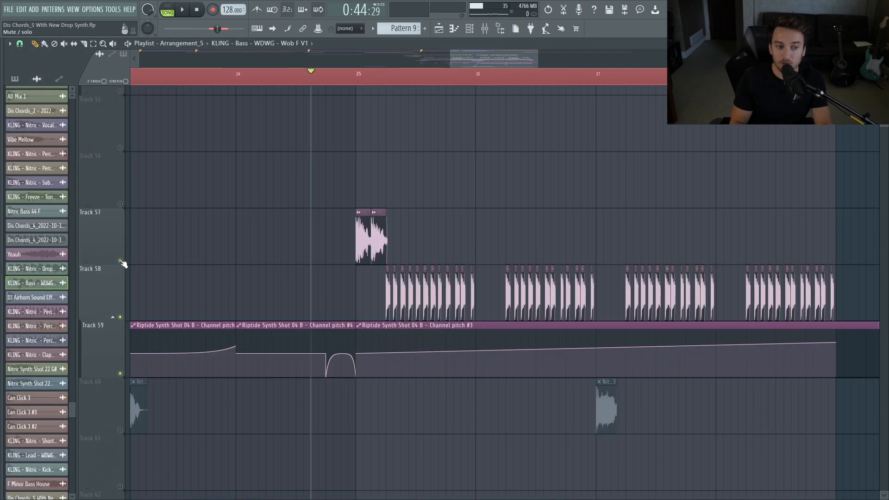
Solo Track 57 and play its two short clips at bar 25
right_click(121, 261)
left_click(370, 74)
key("space")
key("space")
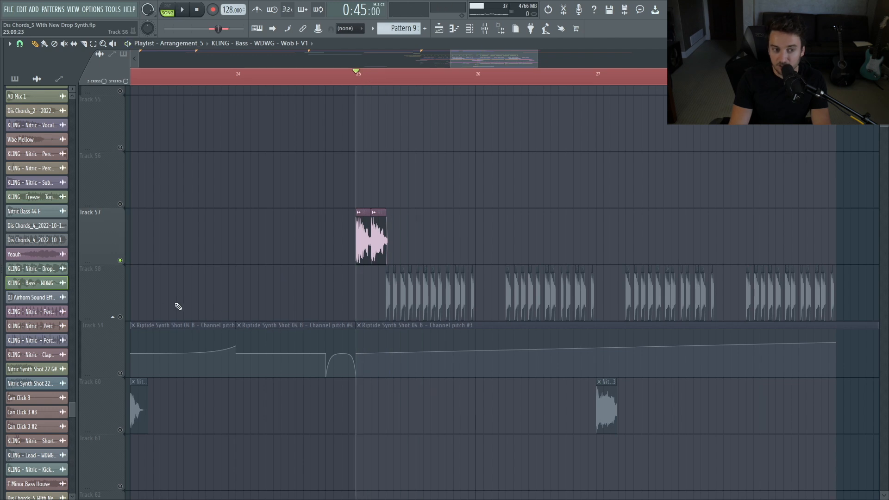
Solo Track 58 with its Riptide Synth Shot 04 B pitch automation, play the chops, and restore all tracks
right_click(121, 262)
key("space")
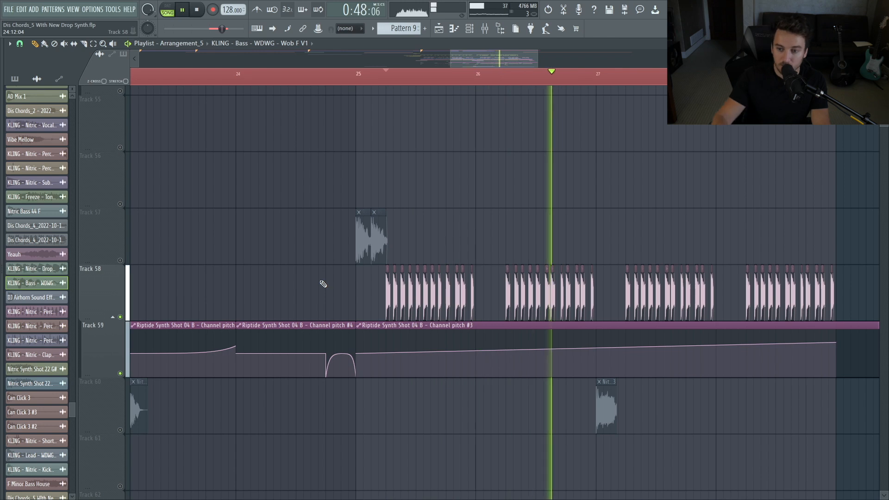
key("space")
right_click(121, 262)
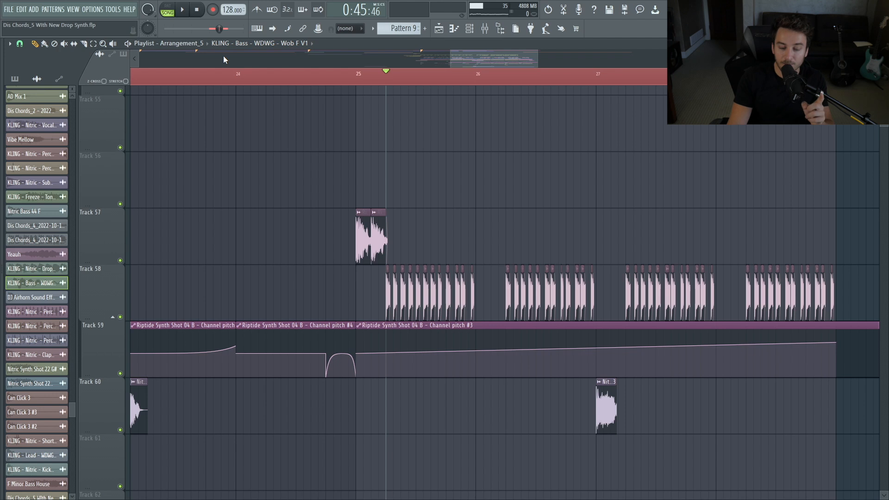
Play the full drop around bar 25 with all tracks and show the percussion layers on Tracks 60 to 75
left_click(356, 82)
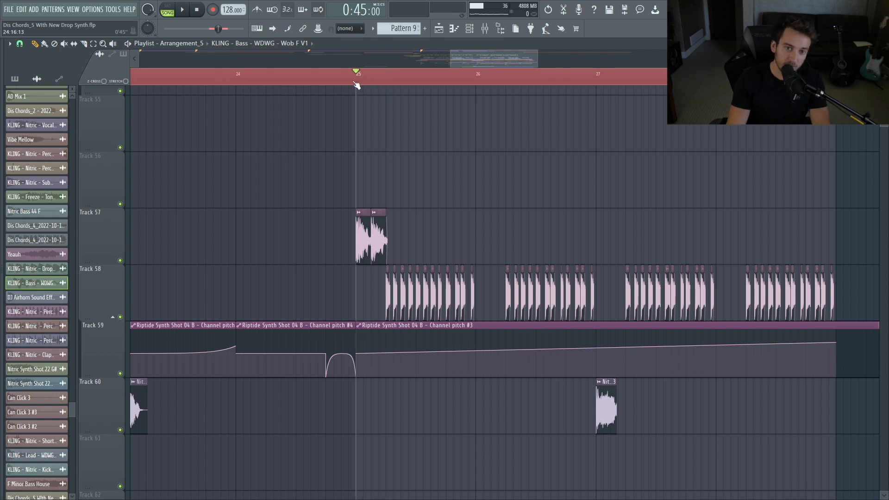
key("space")
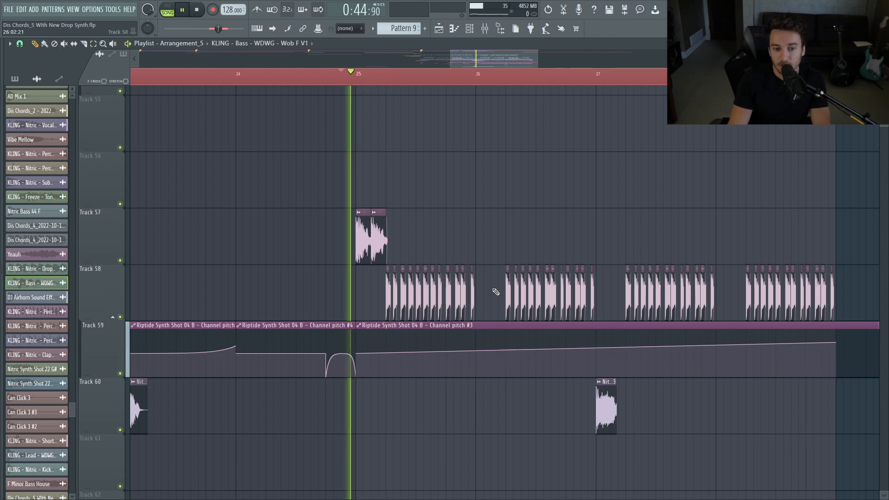
scroll(492, 296, "down", 3)
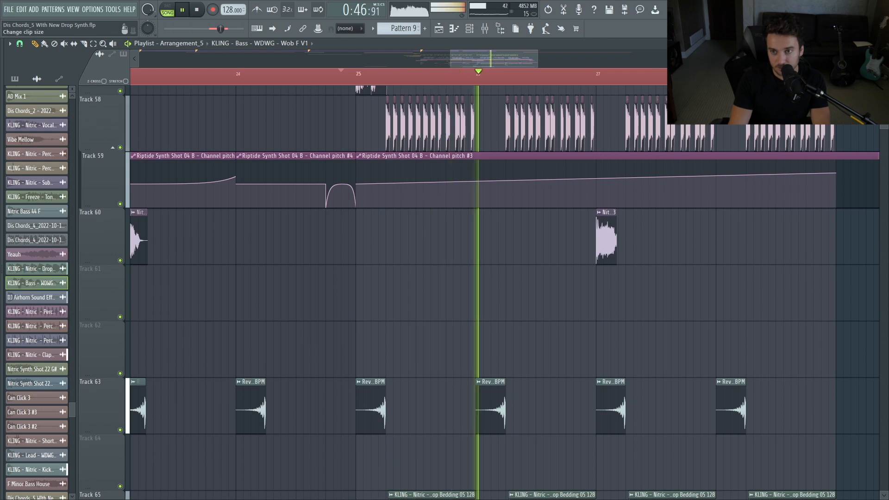
scroll(873, 289, "down", 5)
left_click_drag(869, 289, 47, 161)
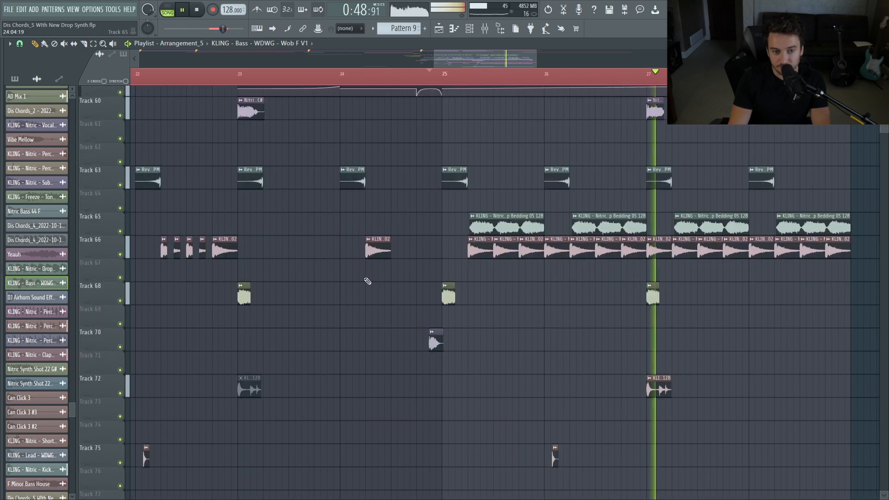
key("space")
Isolate the effects and percussion clips on Tracks 63, 65, 66, 68, 70, 72 and 75
right_click(120, 162)
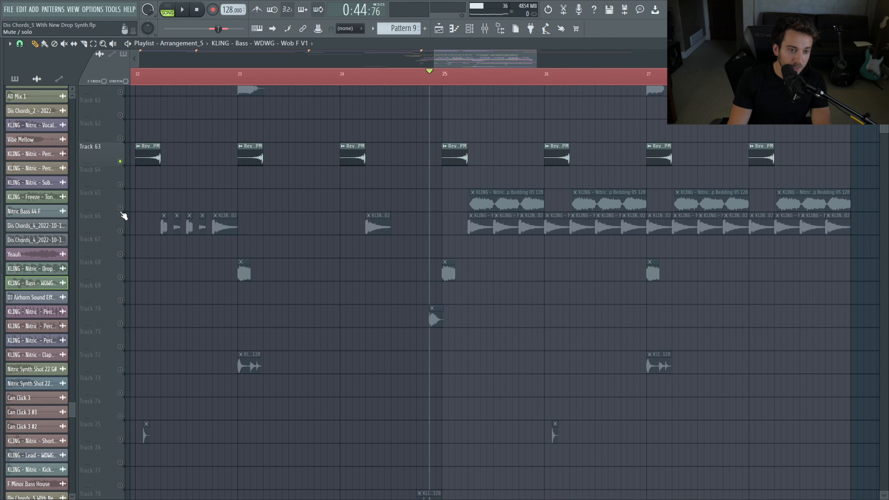
left_click(120, 207)
left_click(120, 231)
left_click(120, 277)
left_click(120, 322)
left_click(120, 369)
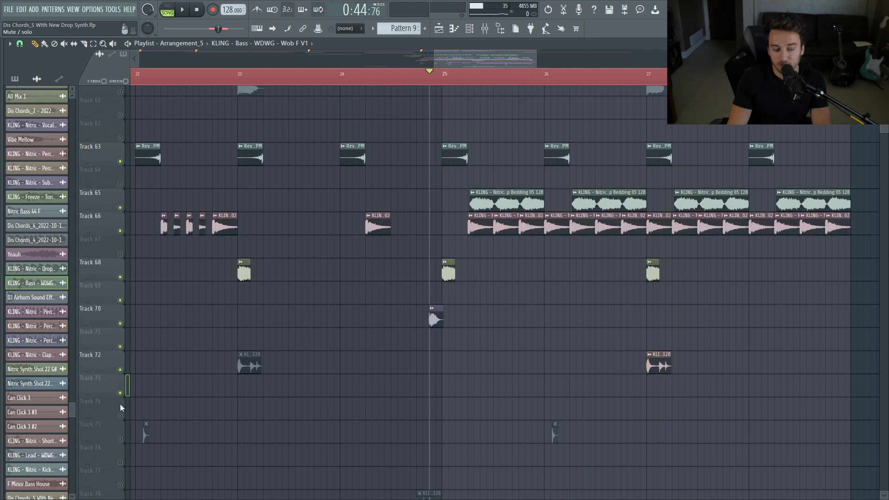
scroll(679, 439, "down", 2)
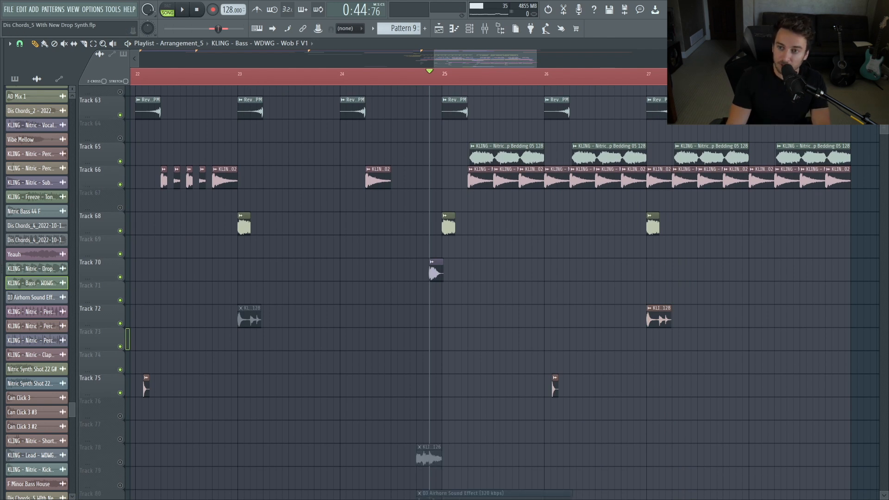
scroll(412, 360, "down", 3)
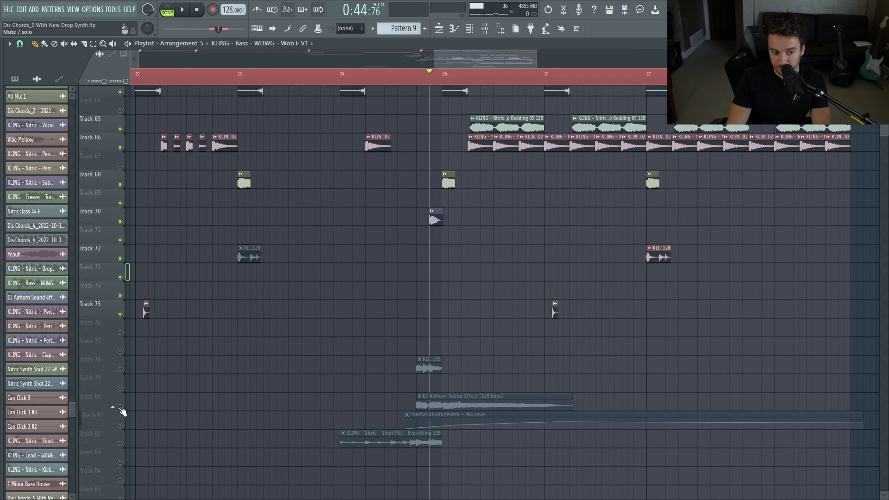
Solo Track 80 with its ValhallaVintageVerb mix level automation and play the DJ Airhorn Sound Effect
right_click(120, 407)
left_click(420, 82)
key("space")
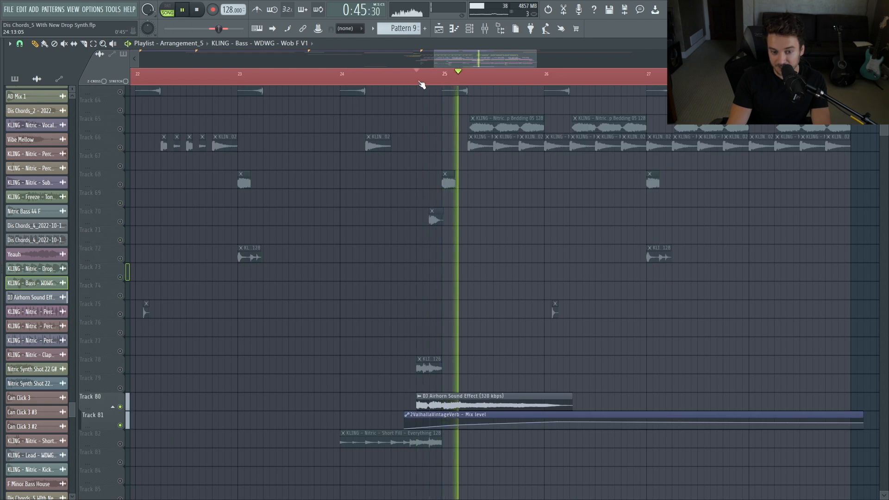
key("space")
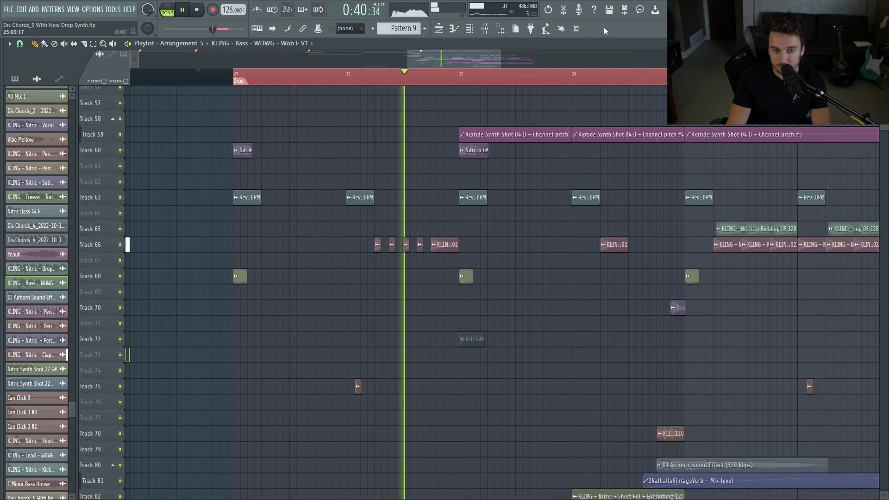
Play the whole drop with every track on while following the percussion and effects clips on Tracks 60 to 82
scroll(560, 88, "down", 3)
scroll(559, 88, "up", 4)
left_click_drag(457, 64, 484, 60)
scroll(561, 140, "down", 2)
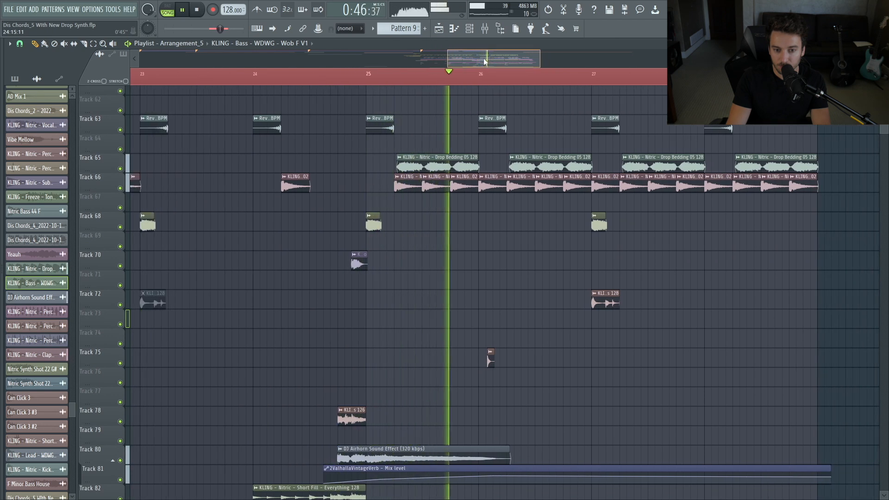
scroll(625, 369, "up", 1)
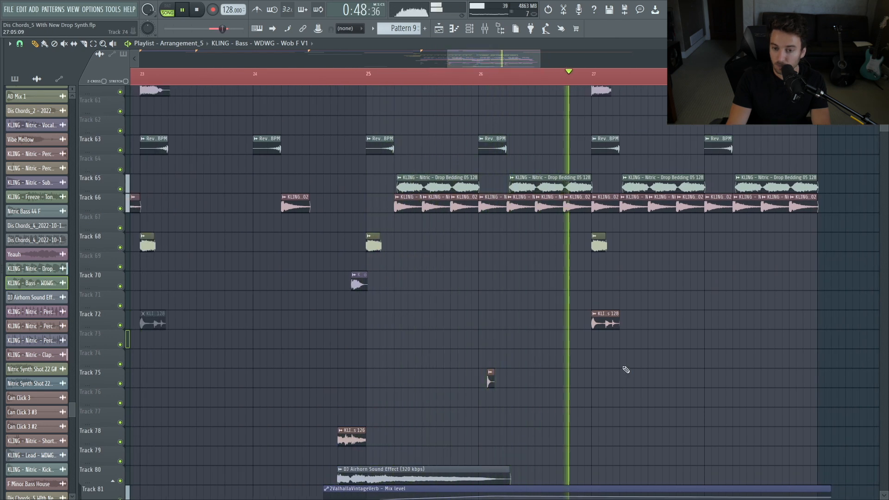
scroll(626, 369, "up", 2)
scroll(627, 368, "up", 4)
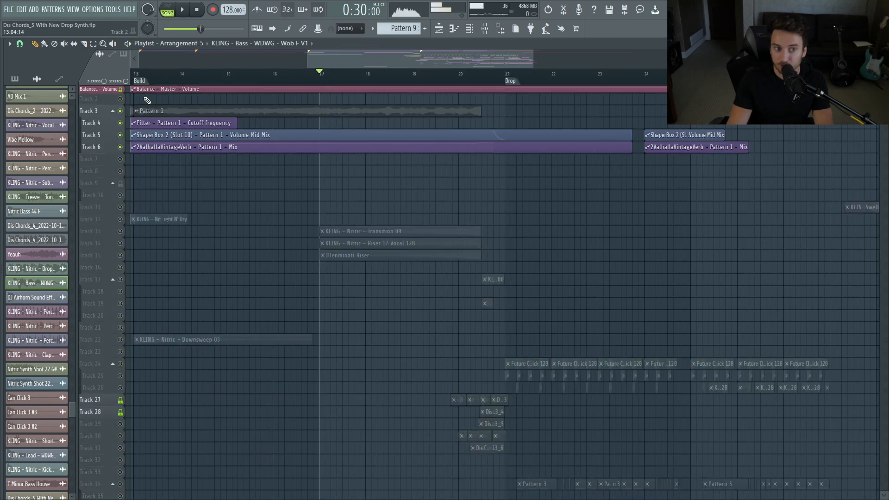
Play the isolated Pattern 1 on Track 3 from the intro with its filter, ShaperBox 2 and ValhallaVintageVerb automation
key("space")
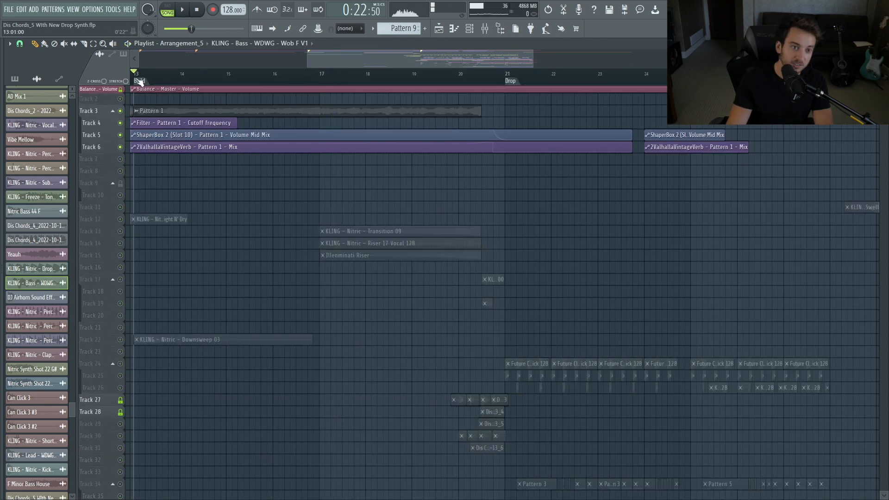
key("space")
right_click(262, 199, "ctrl")
left_click(138, 75)
scroll(292, 299, "up", 4)
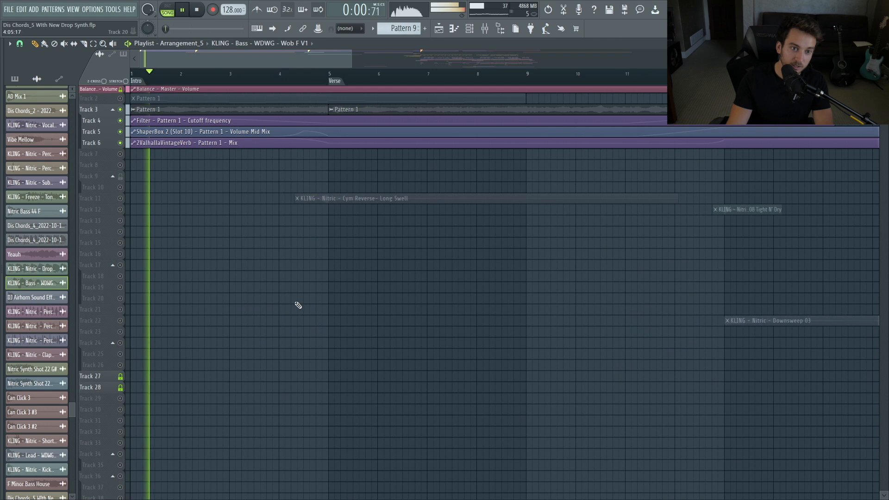
key("space")
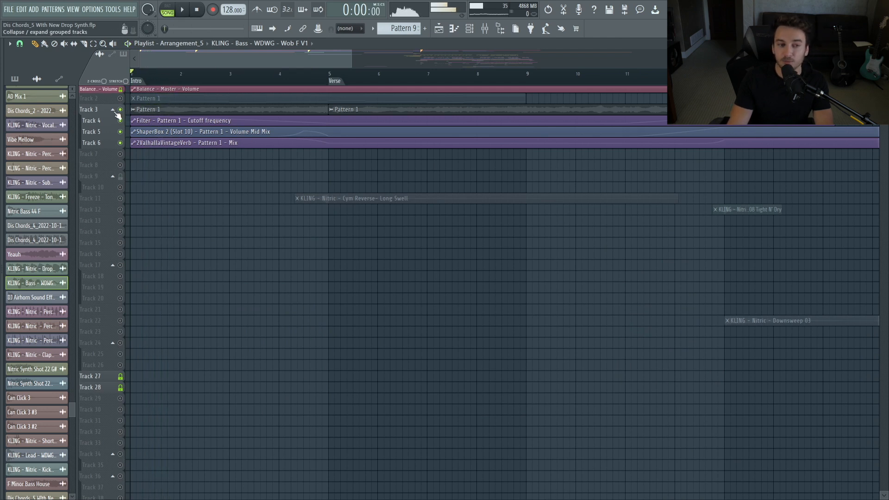
key("space")
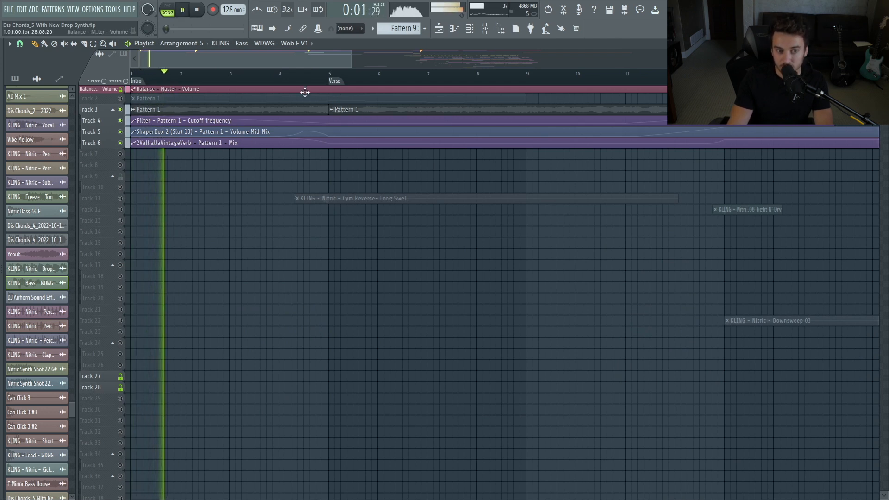
right_click(454, 133, "ctrl")
scroll(448, 163, "up", 2)
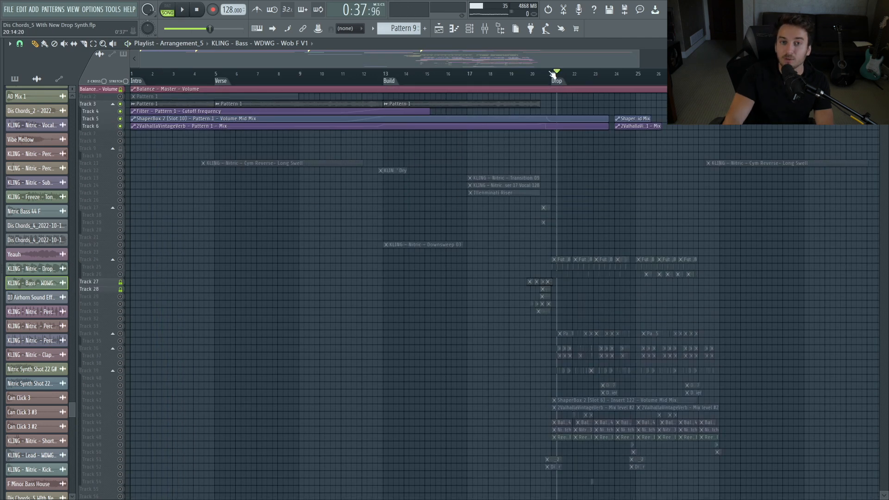
Re-enable all tracks and play the transition from the risers on Tracks 13 to 15 into the drop
left_click_drag(399, 418, 806, 131)
scroll(650, 299, "down", 1)
left_click(121, 118, "ctrl")
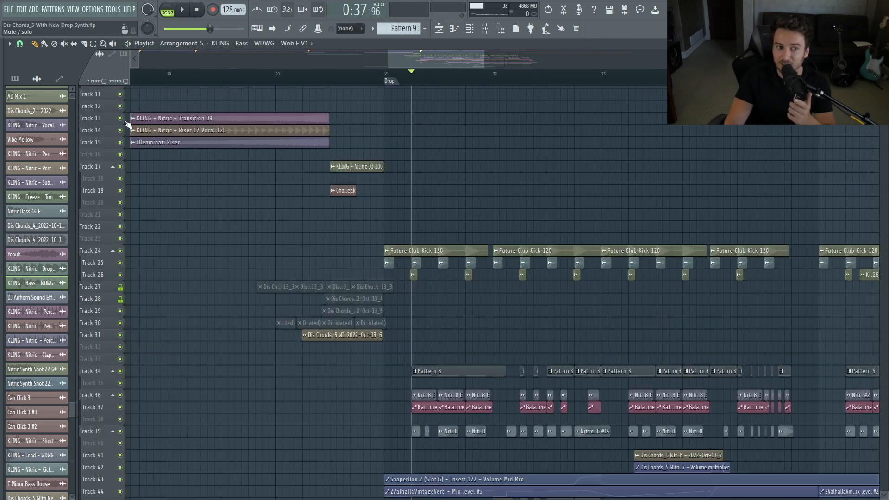
scroll(216, 174, "up", 4)
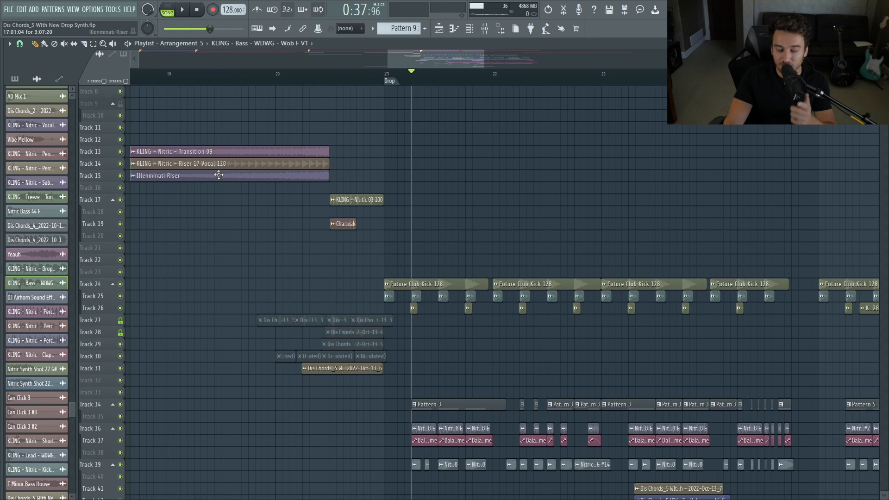
left_click_drag(189, 76, 150, 104)
key("space")
left_click(483, 78)
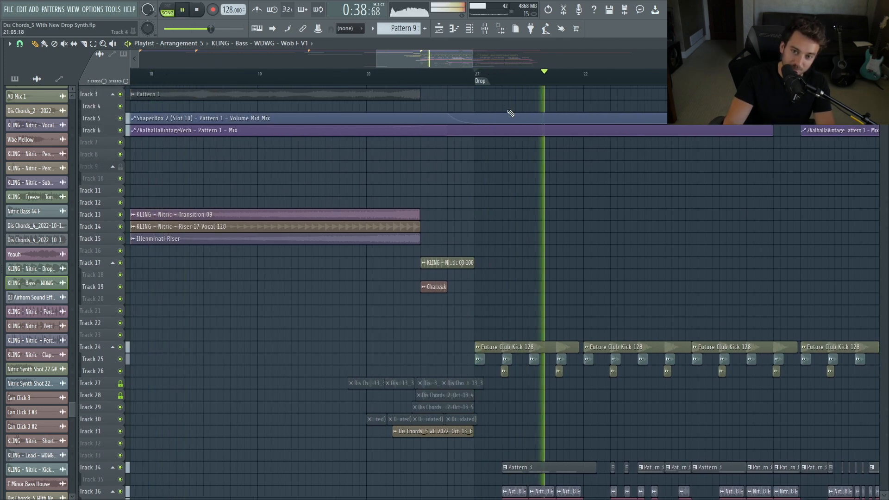
key("space")
Audition the pre-drop chops by soloing Track 30 and then Track 29 from bar 20, and restore all tracks
left_click_drag(334, 491, 510, 324)
left_click(467, 76)
key("space")
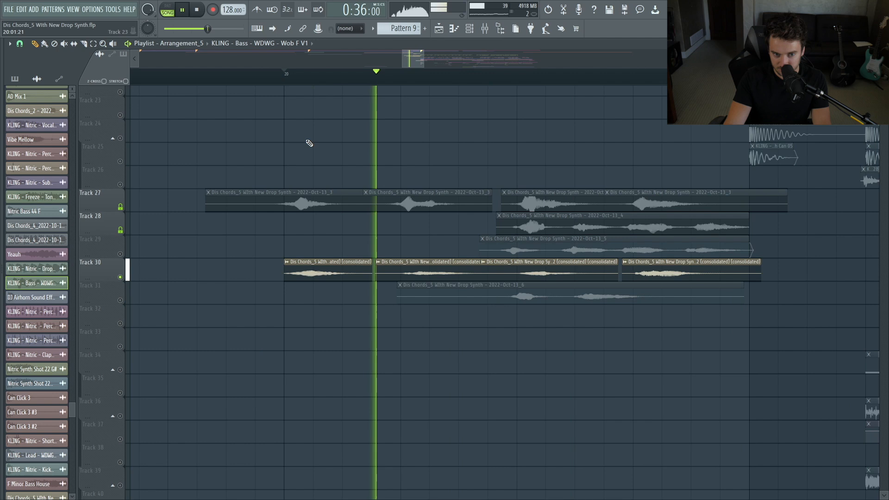
right_click(121, 255)
key("space")
key("space")
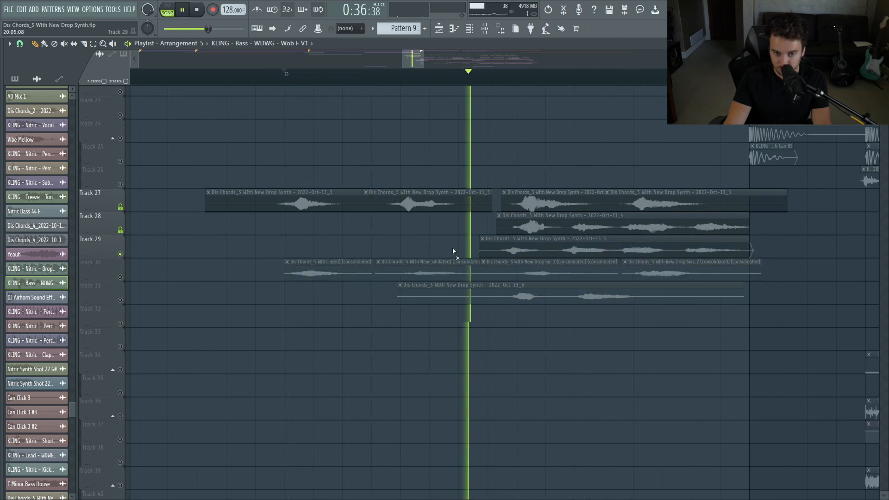
left_click(107, 255)
key("space")
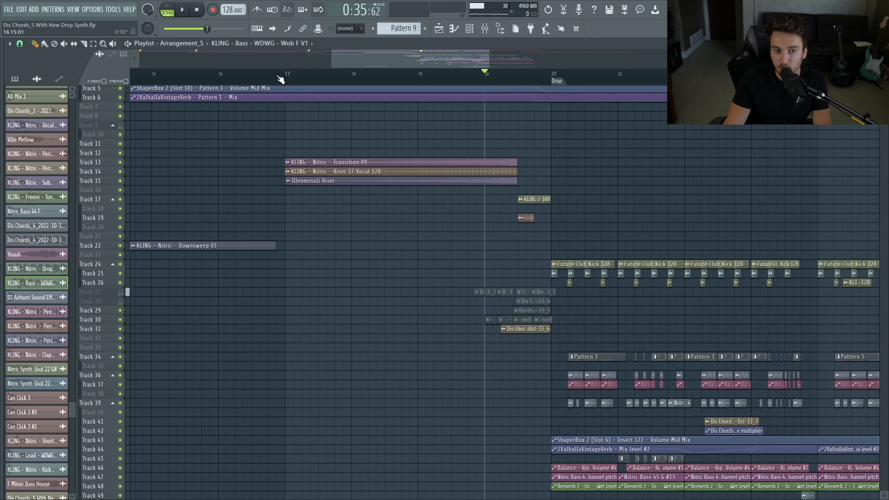
Set the playback position to the Drop marker at bar 21 and look over the drop's arrangement
left_click_drag(280, 80, 551, 74)
left_click_drag(409, 54, 453, 55)
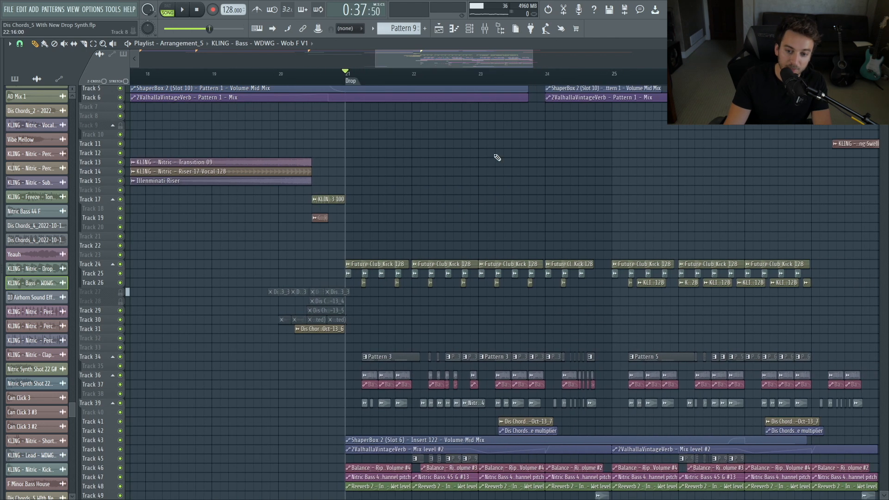
scroll(496, 154, "down", 3)
scroll(539, 225, "up", 3)
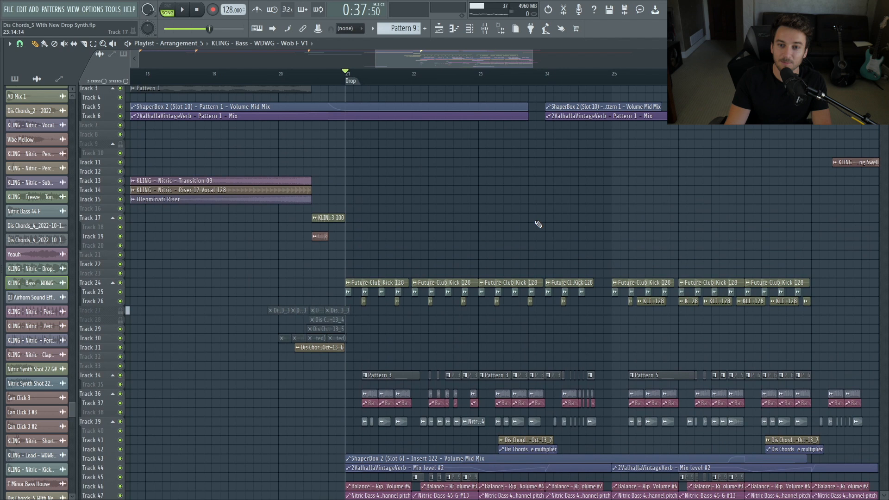